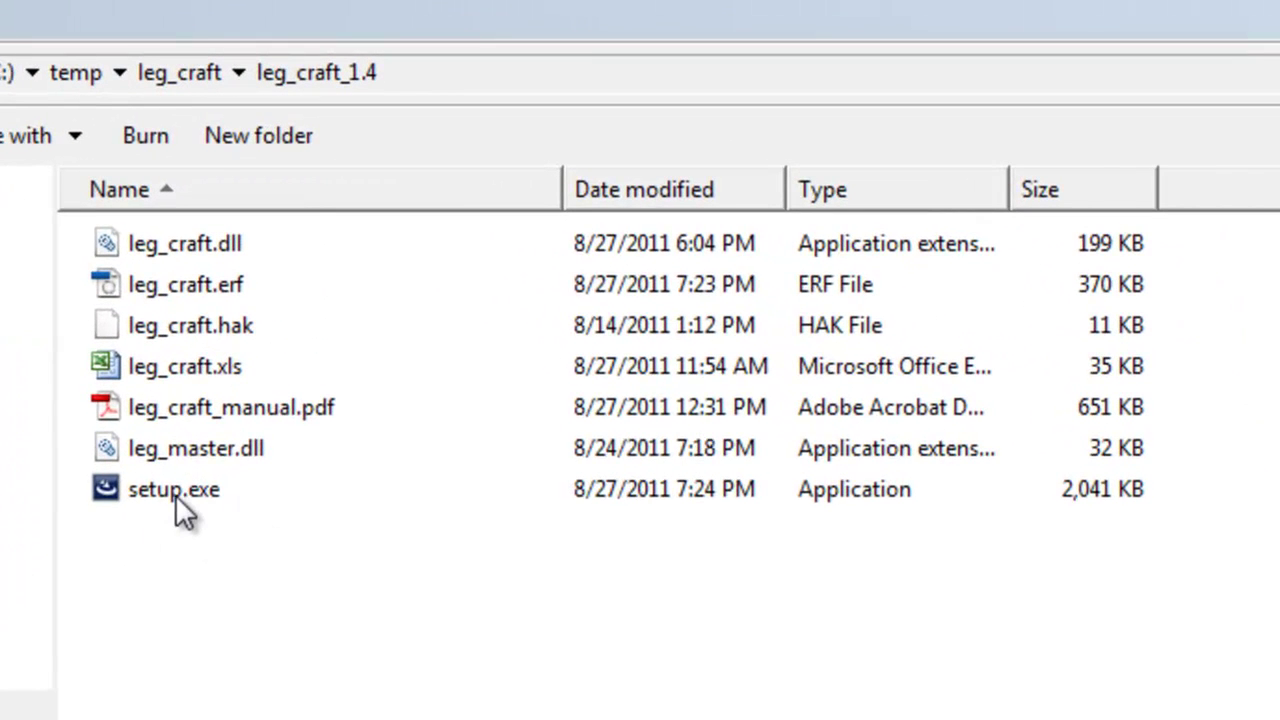
Run setup.exe and install the Legends Craft Plugin with the Complete setup type, then finish the wizard
double_click(175, 490)
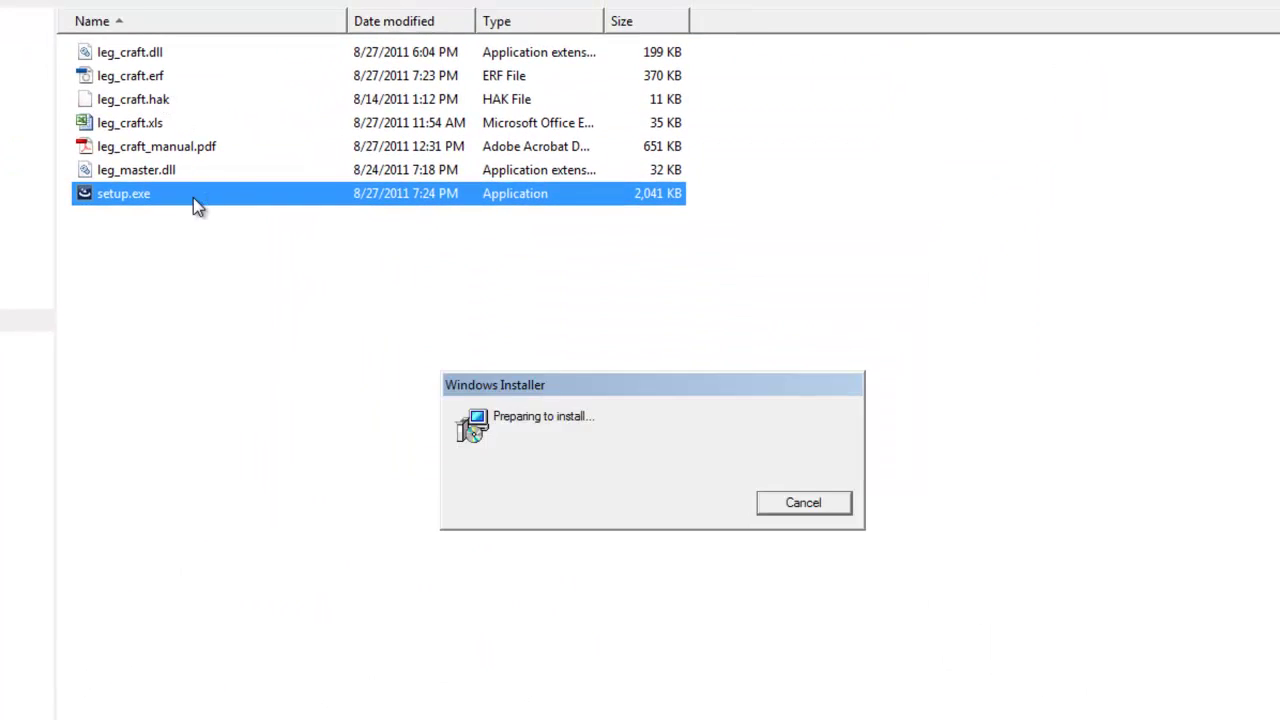
left_click(745, 633)
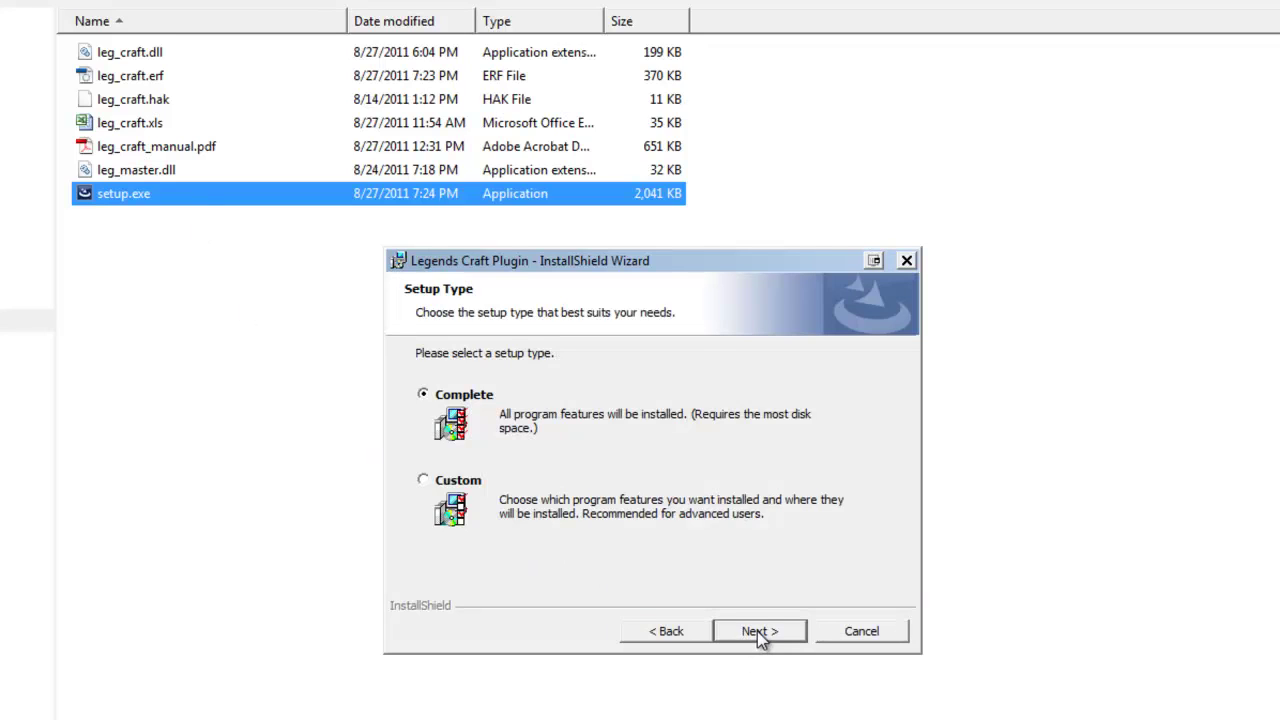
left_click(757, 633)
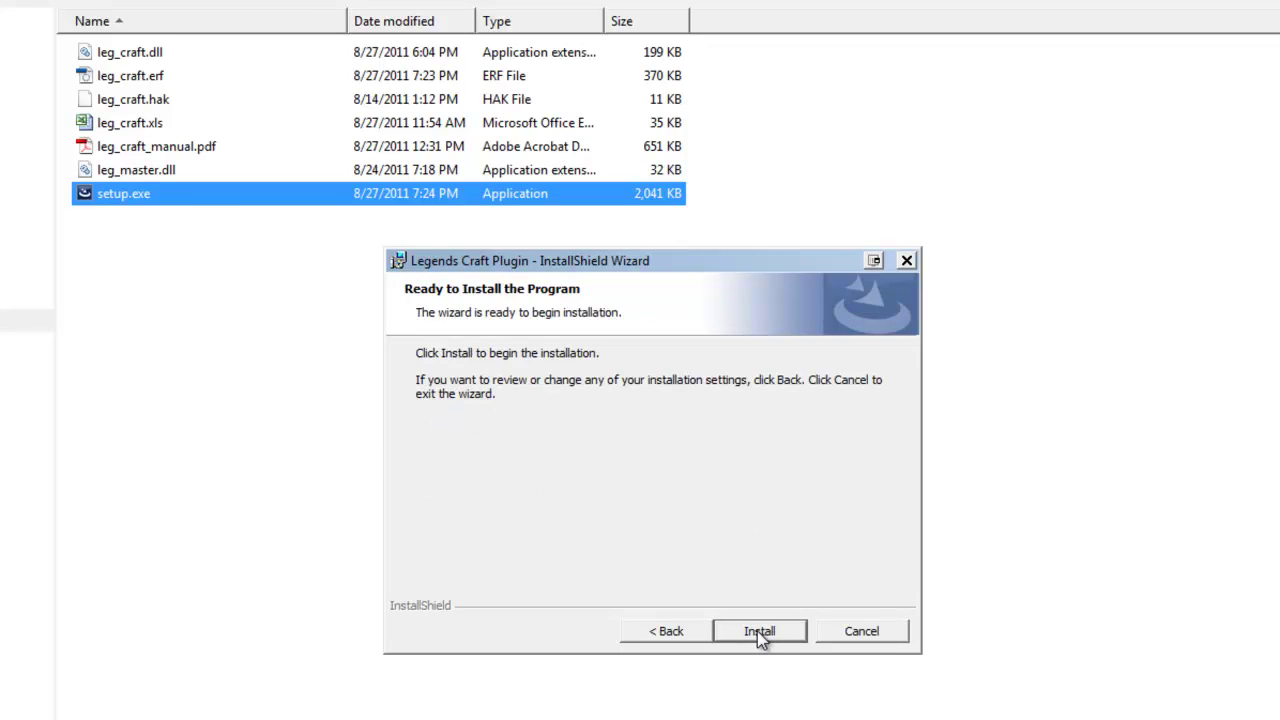
left_click(757, 633)
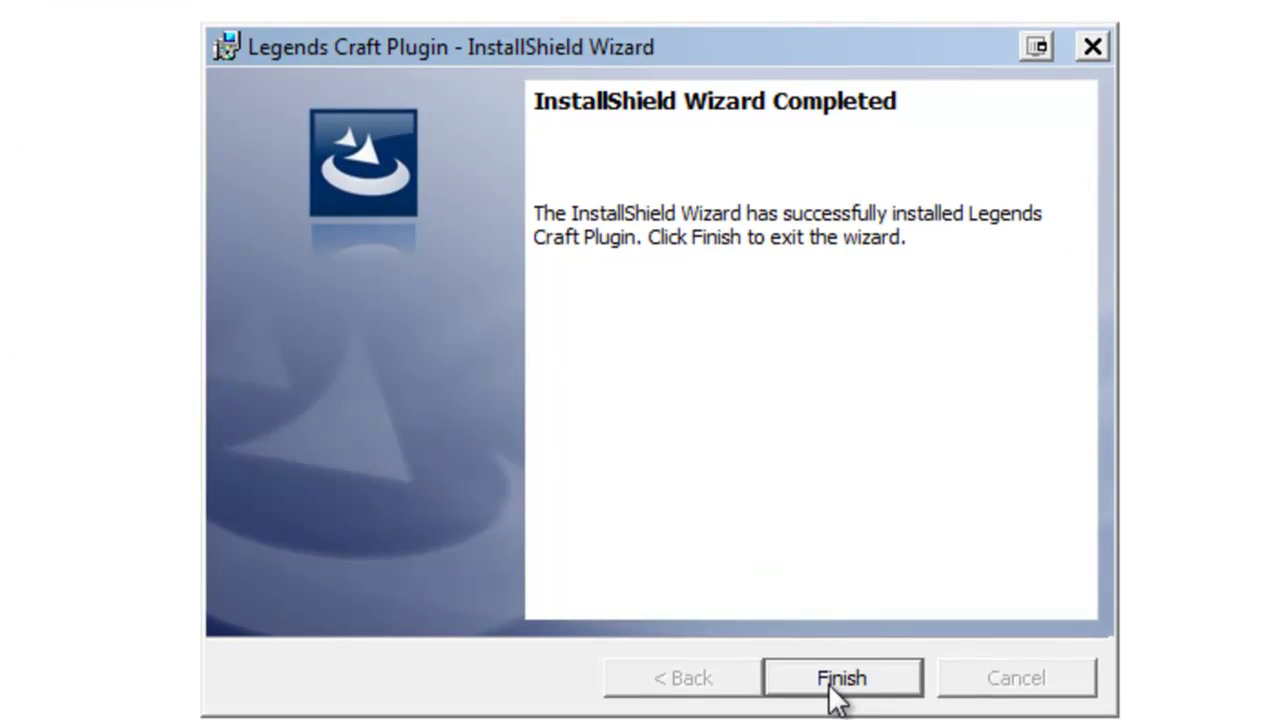
left_click(838, 680)
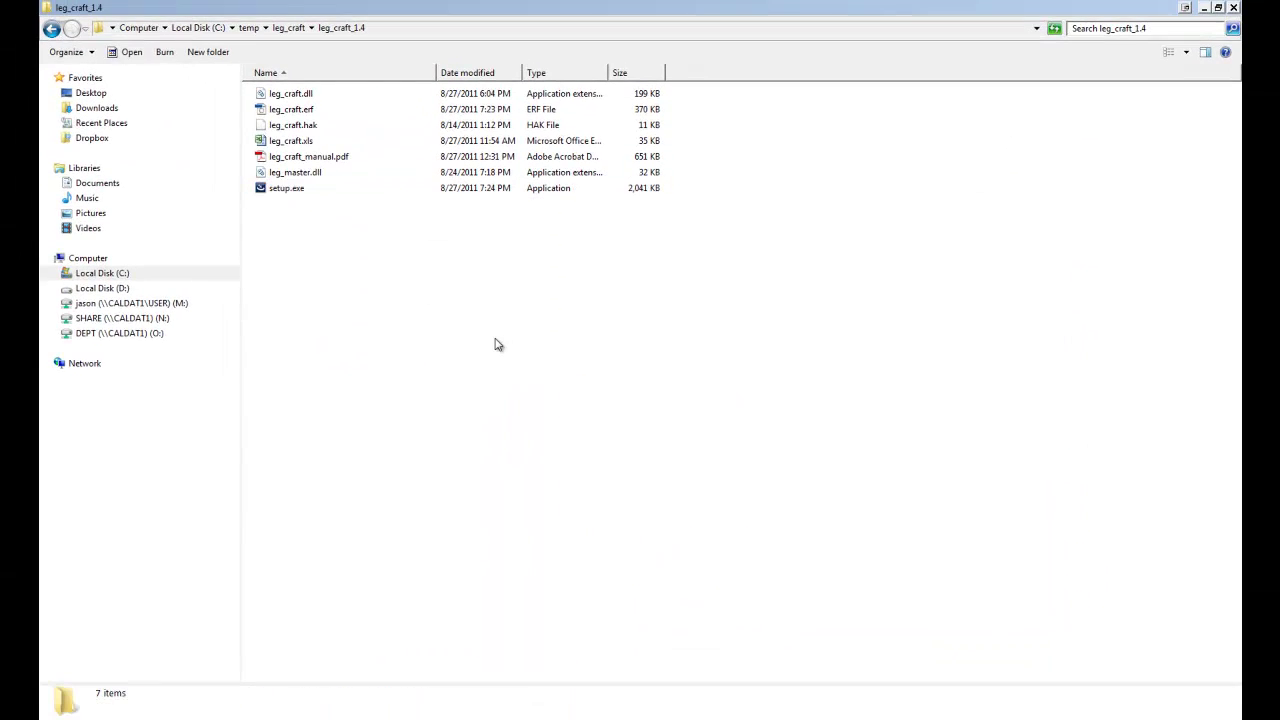
Launch Neverwinter Nights 2, start its Toolset, and close the Open Module dialog without loading a module
key("super")
left_click(105, 462)
left_click(541, 337)
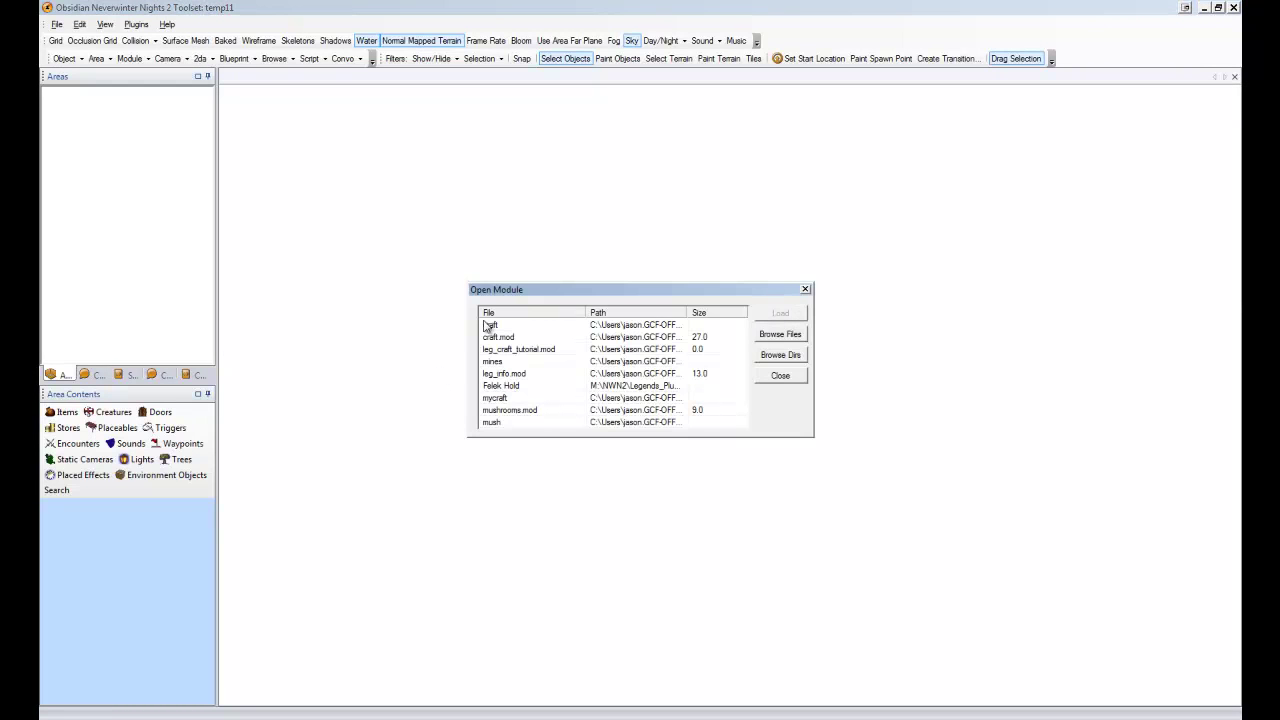
left_click(798, 379)
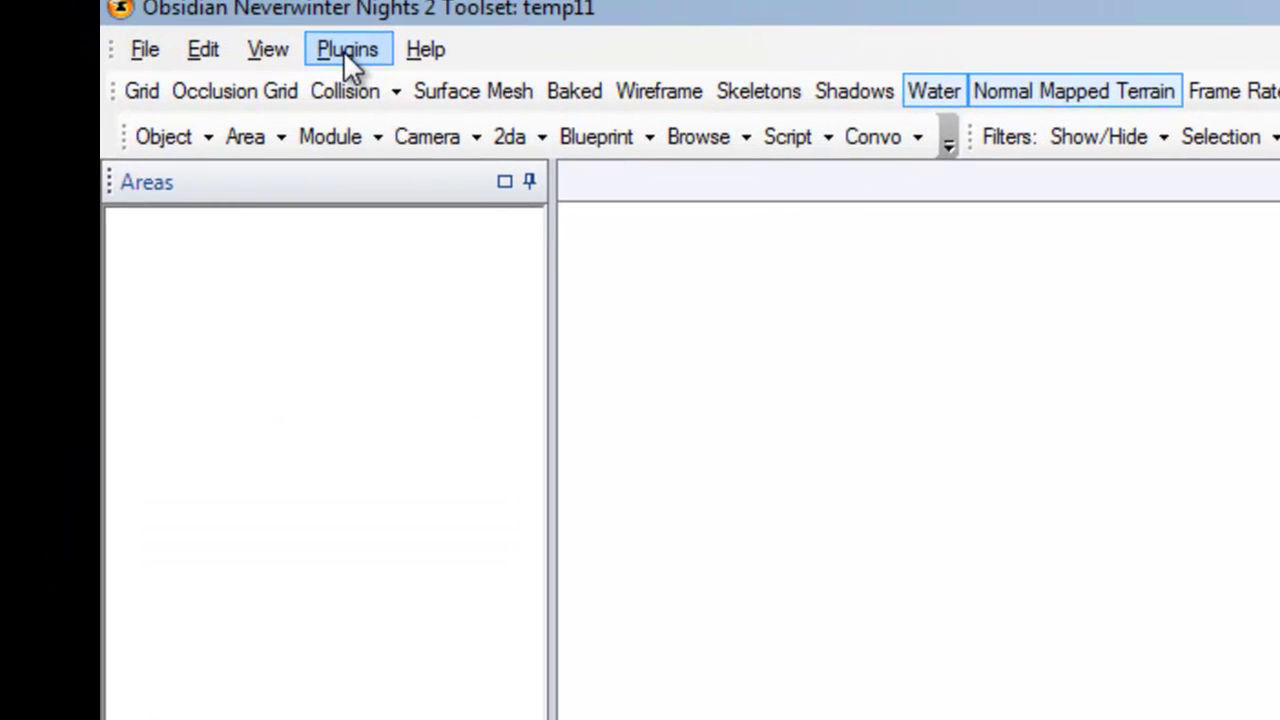
left_click(343, 50)
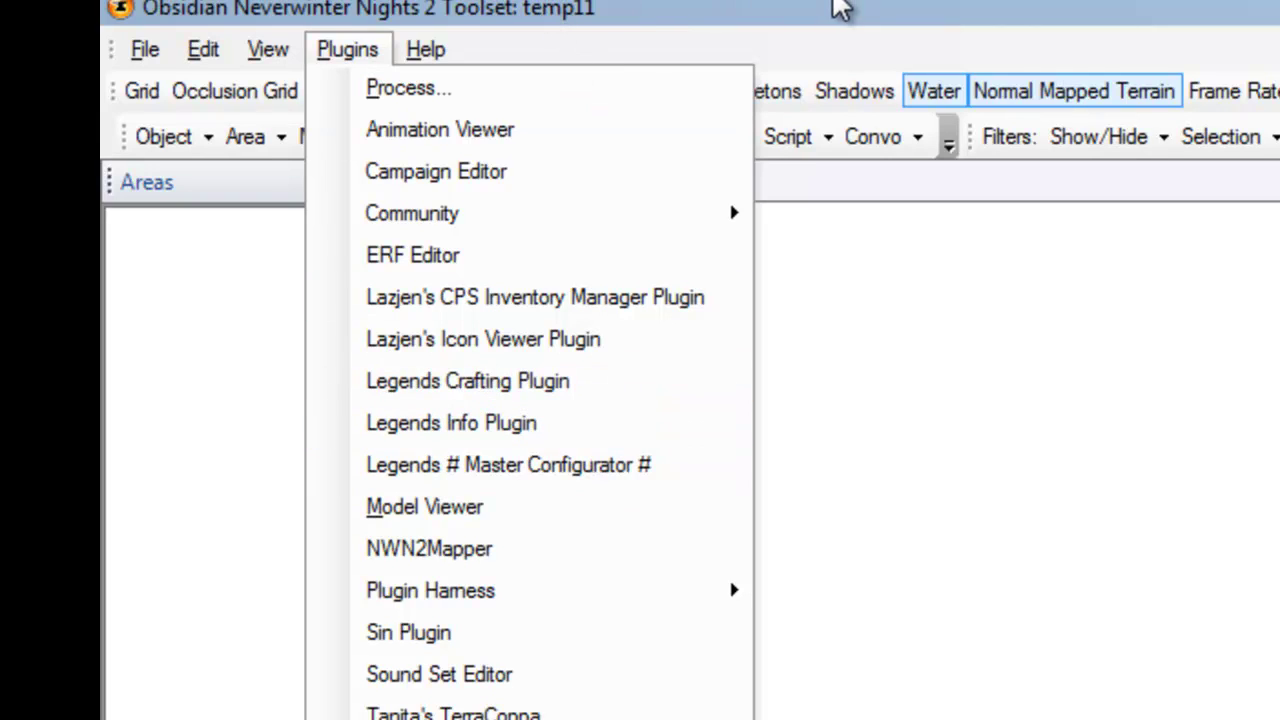
left_click(838, 8)
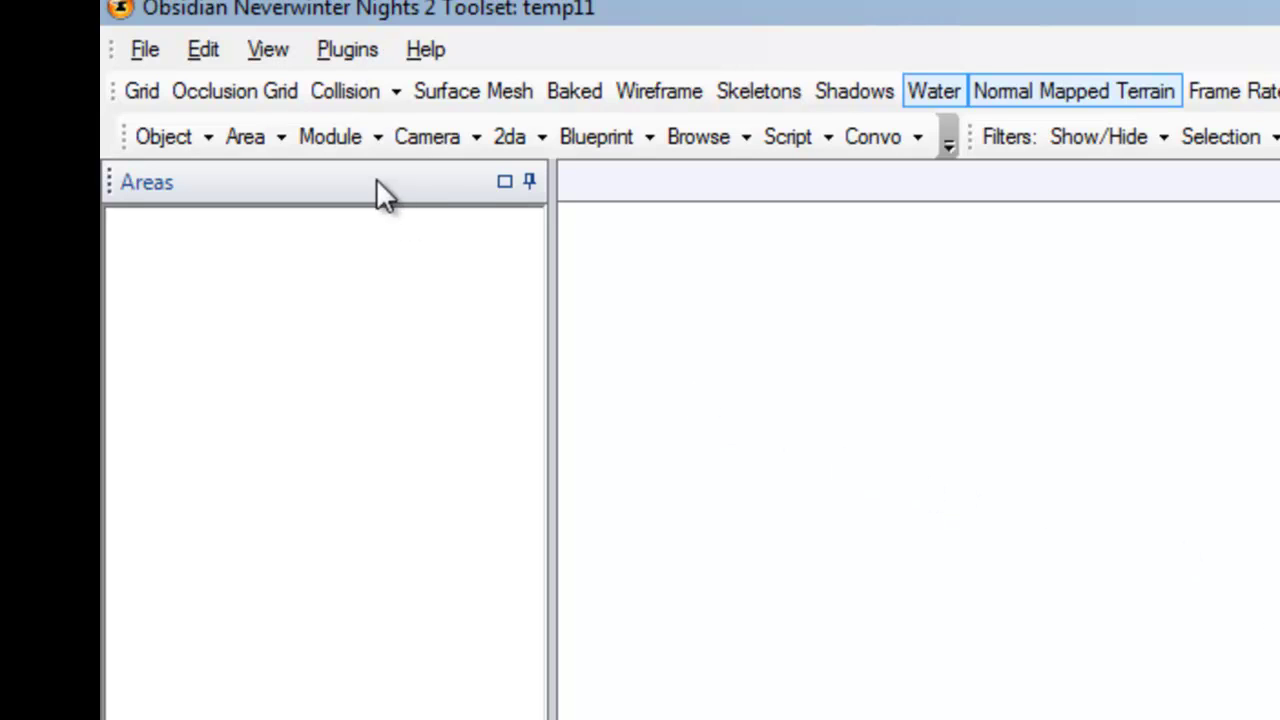
Open craft.mod through File > Open so ext_mine_quarry, int_mine_lvl1 and int_mine_lvl2 appear
left_click(143, 49)
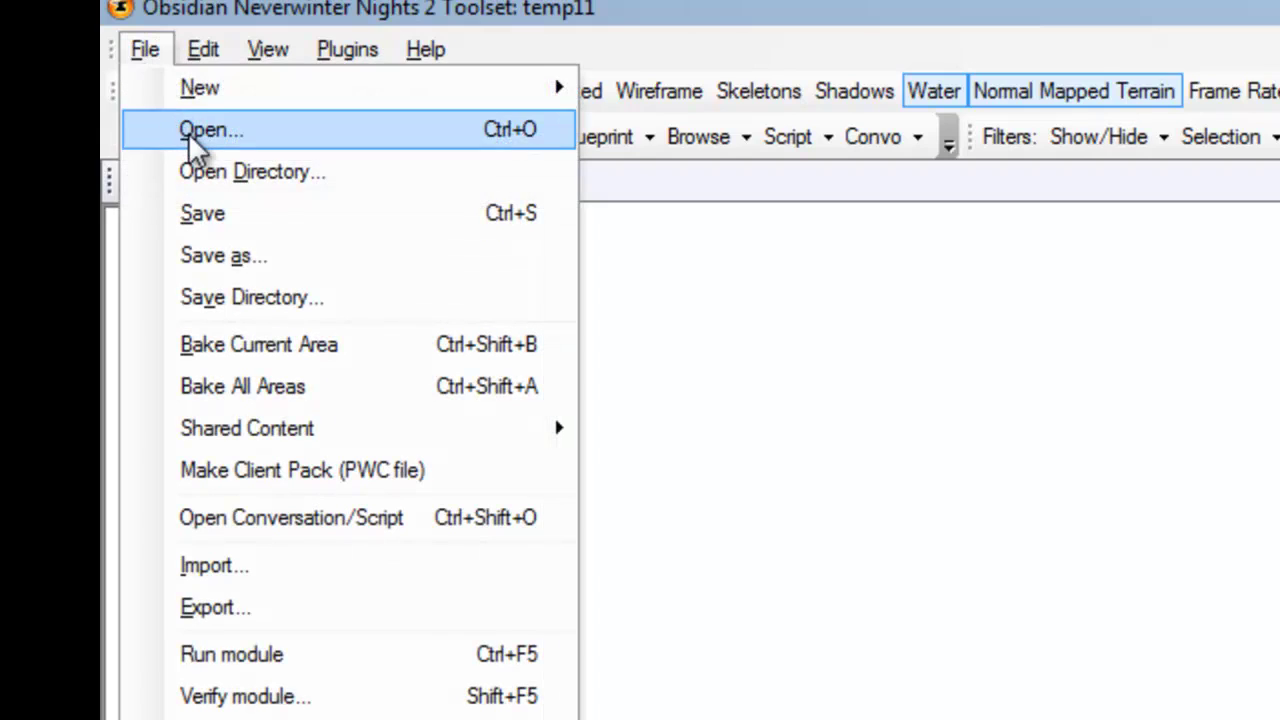
left_click(185, 127)
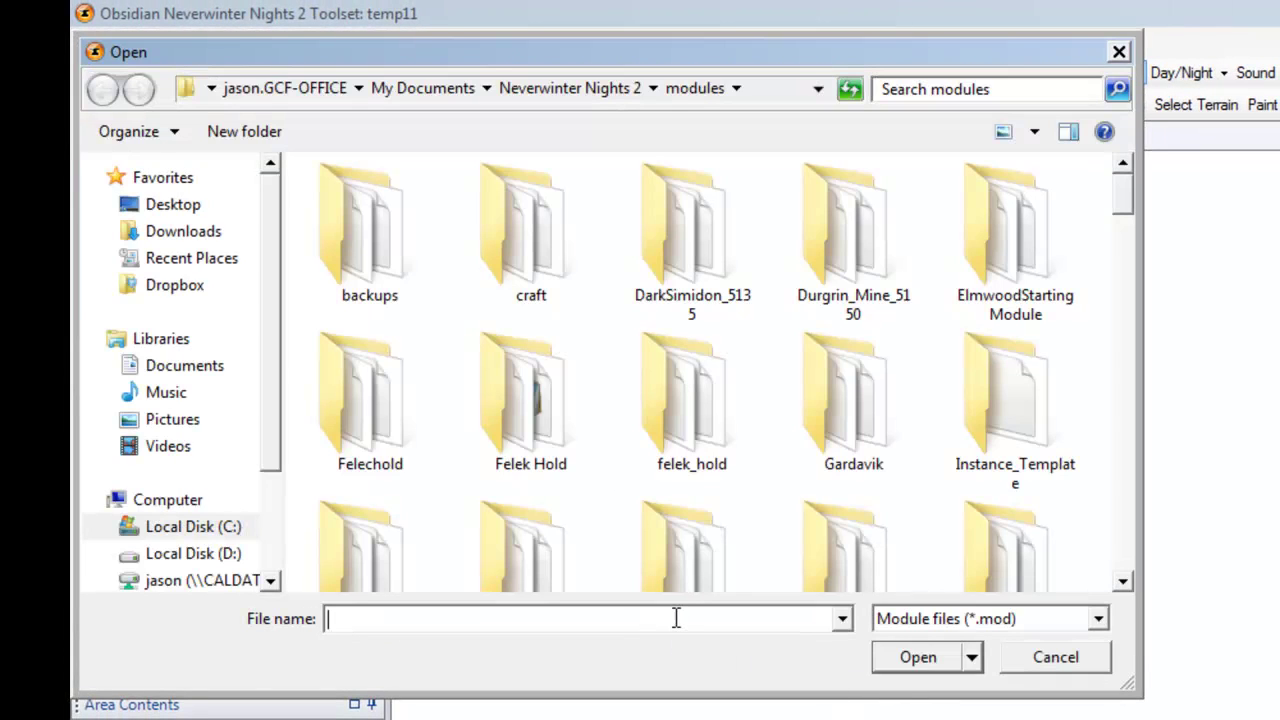
type("cra")
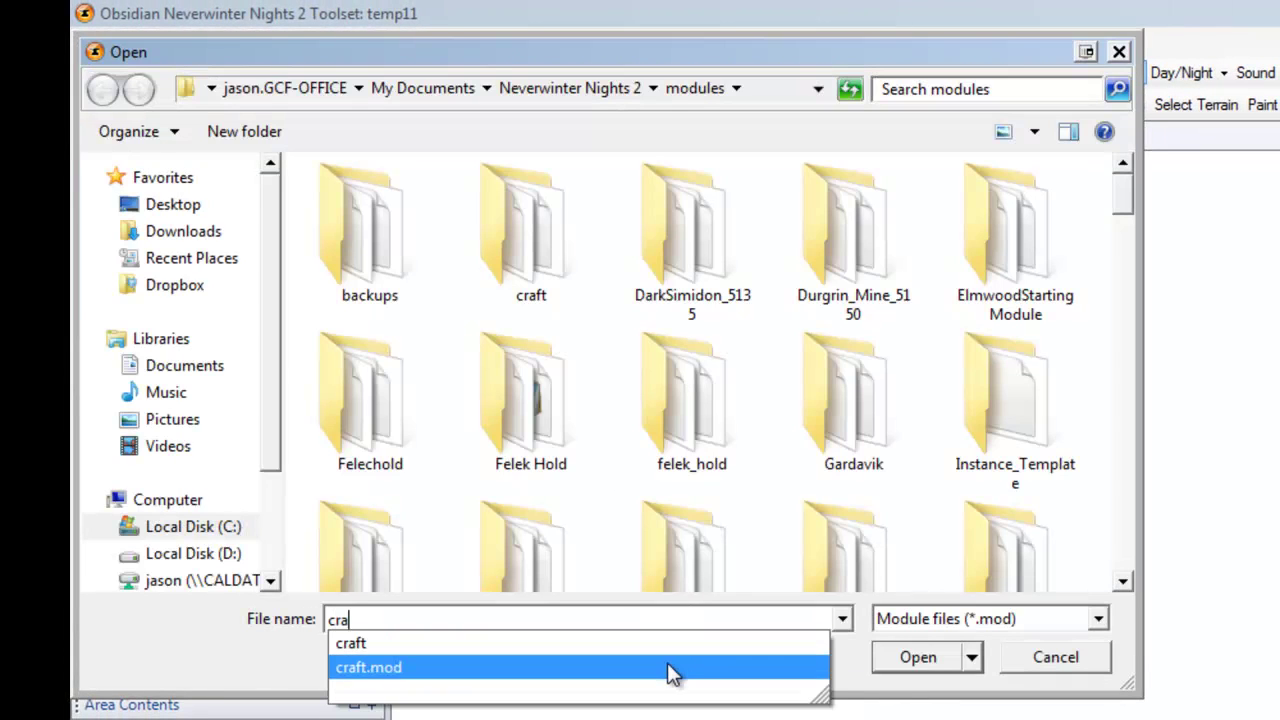
left_click(669, 674)
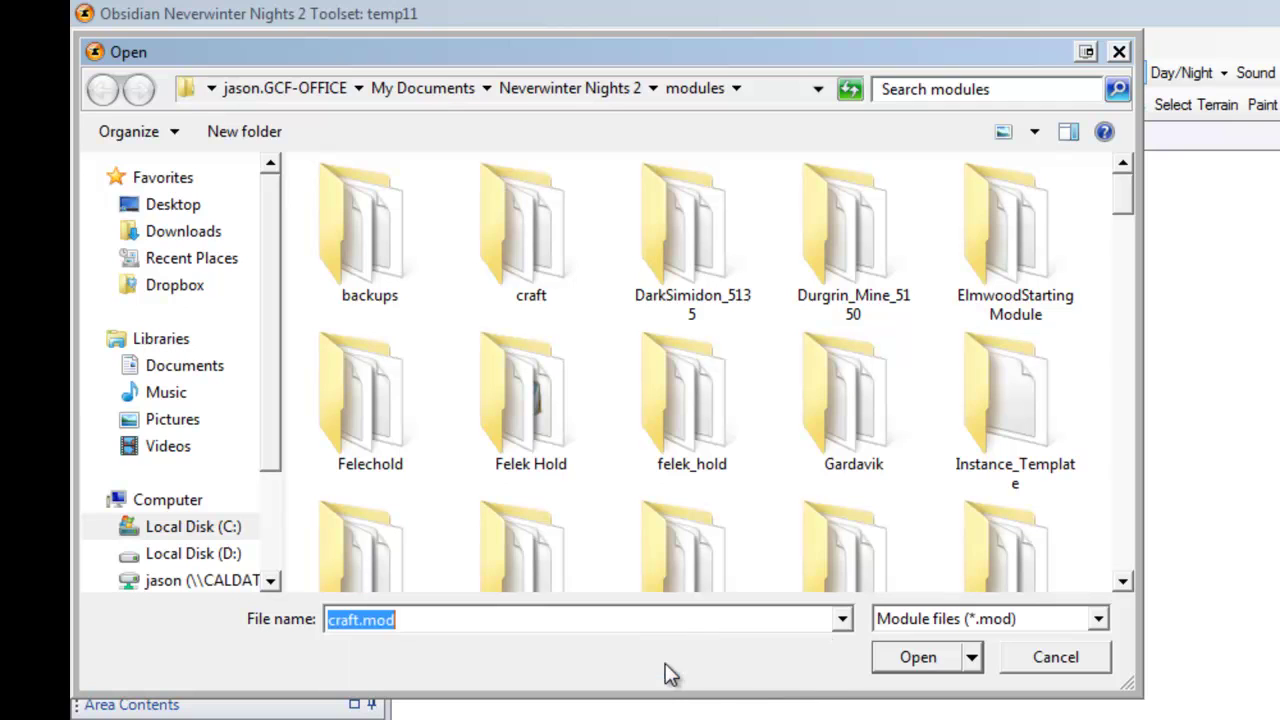
left_click(905, 662)
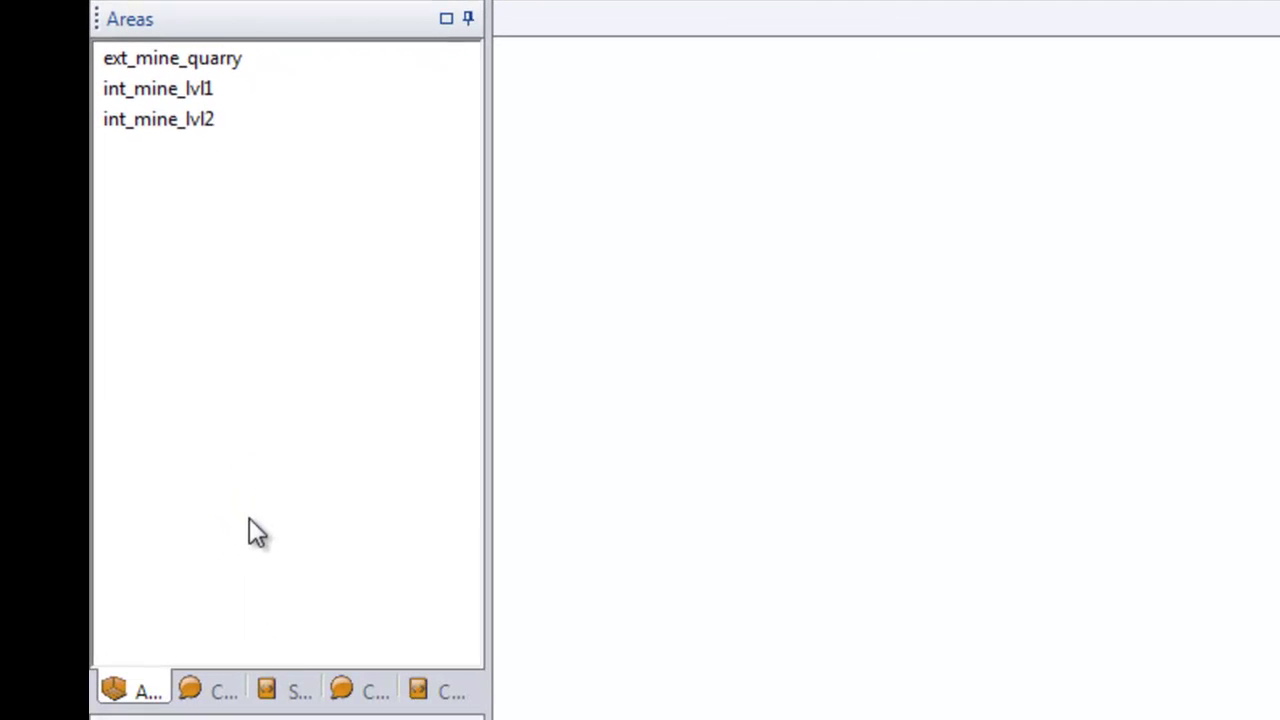
left_click(287, 694)
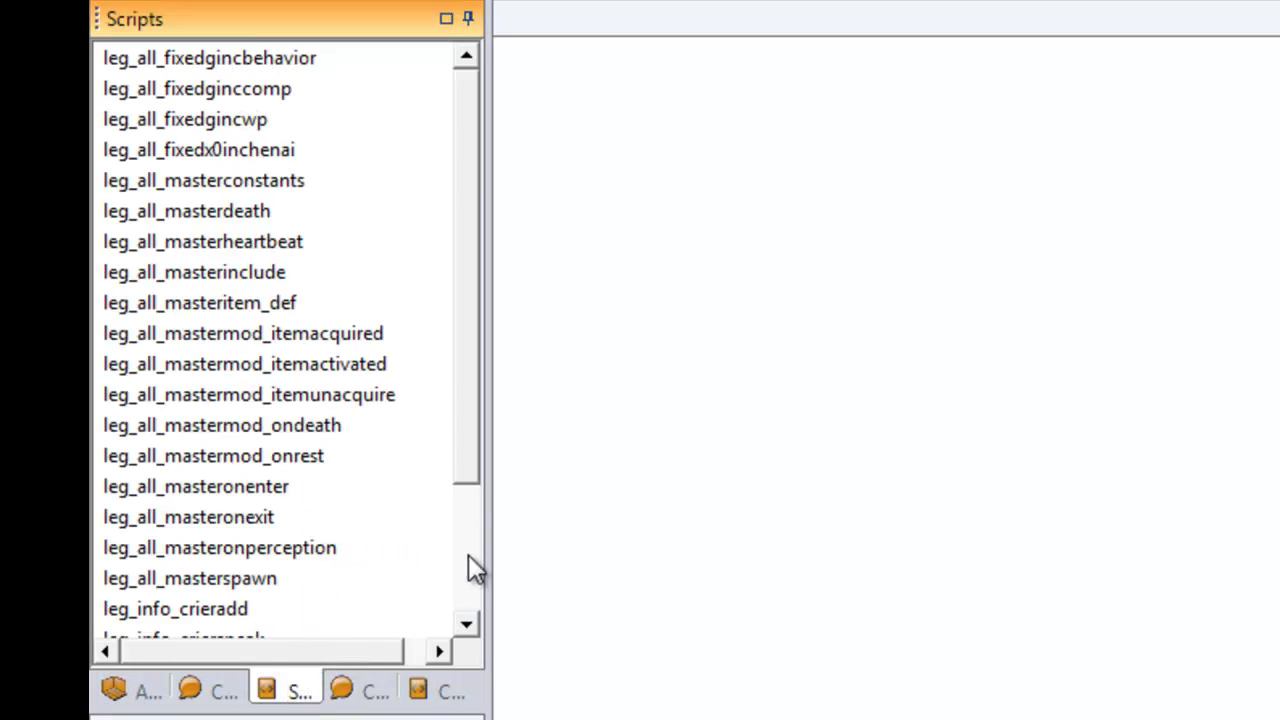
scroll(472, 568, "down", 2)
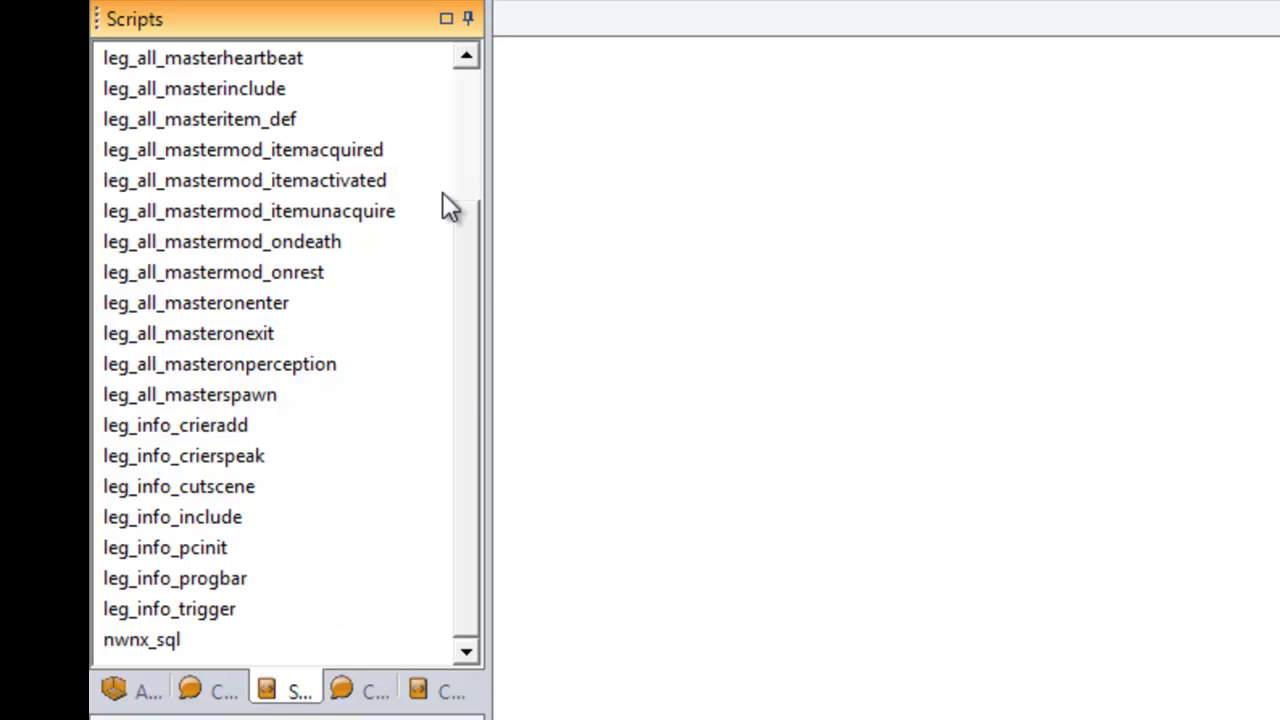
scroll(468, 142, "up", 2)
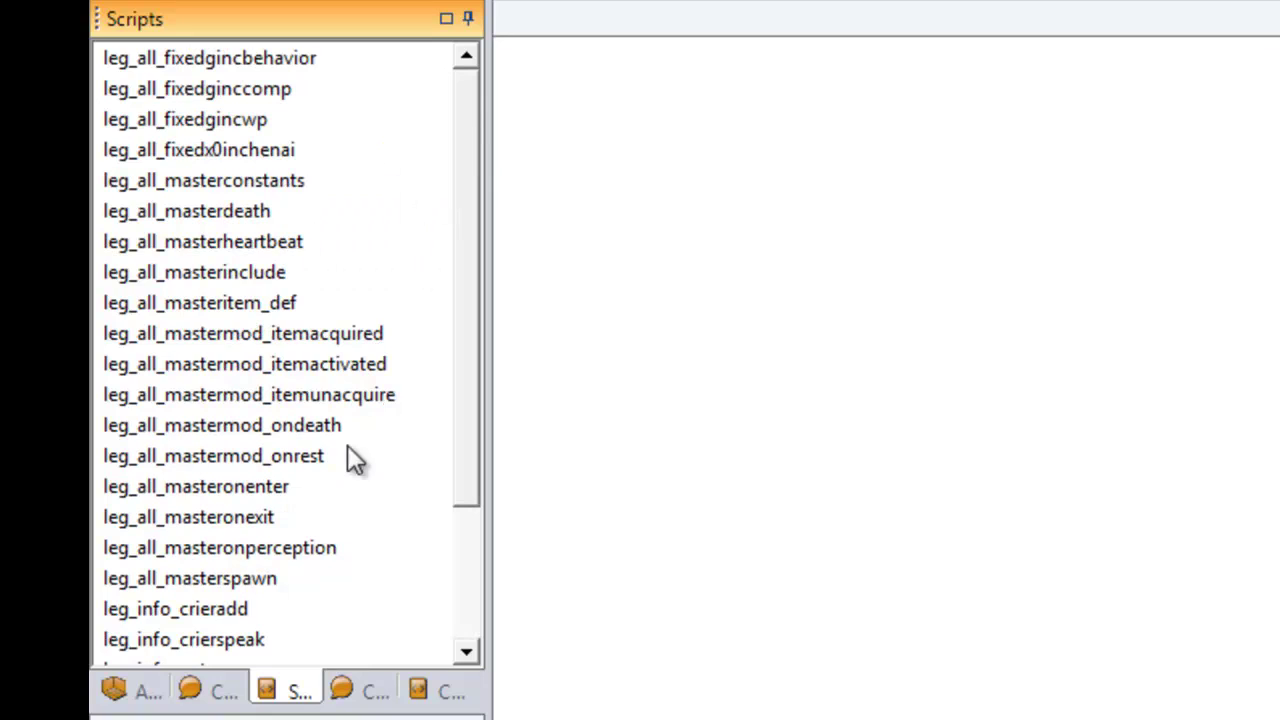
left_click(135, 692)
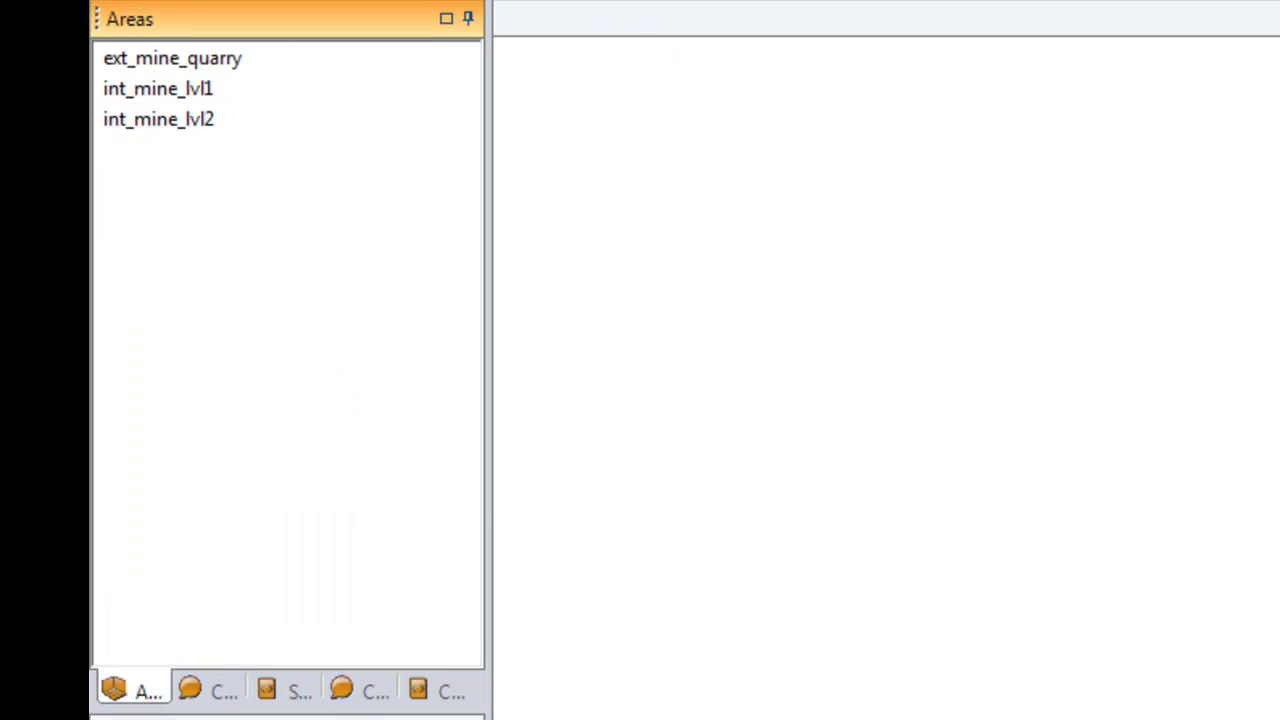
left_click(405, 2)
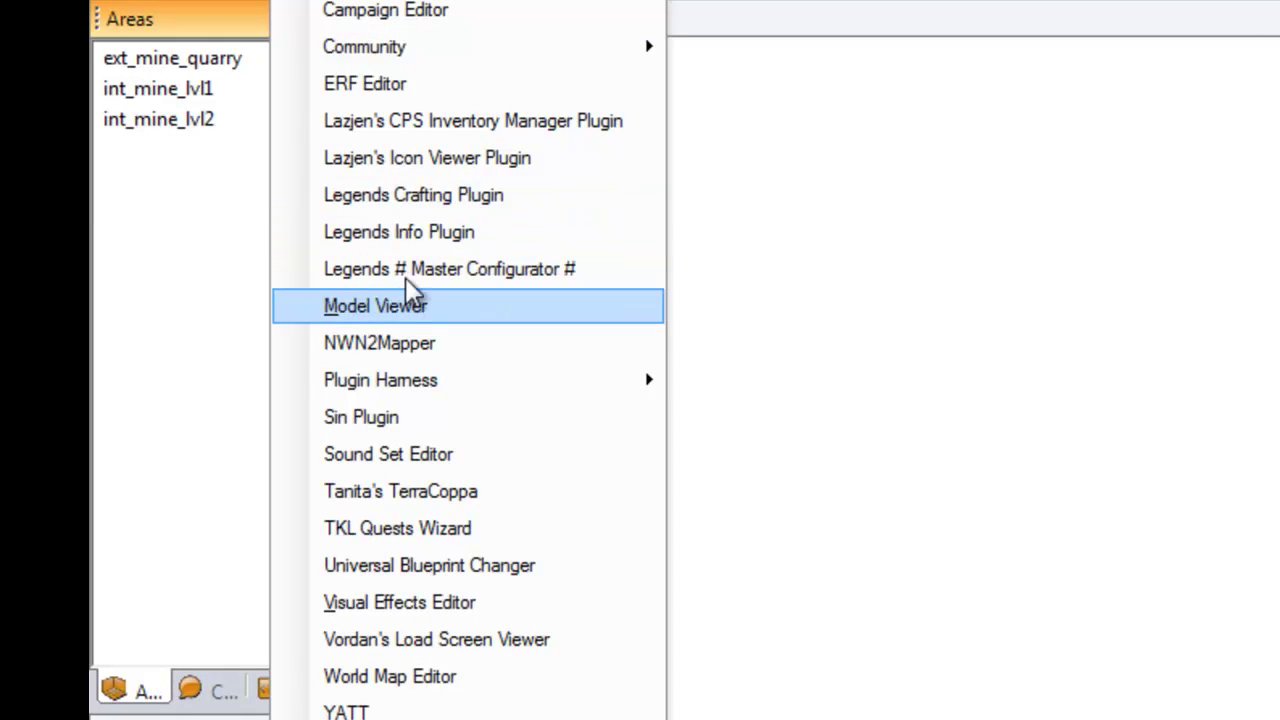
key("Escape")
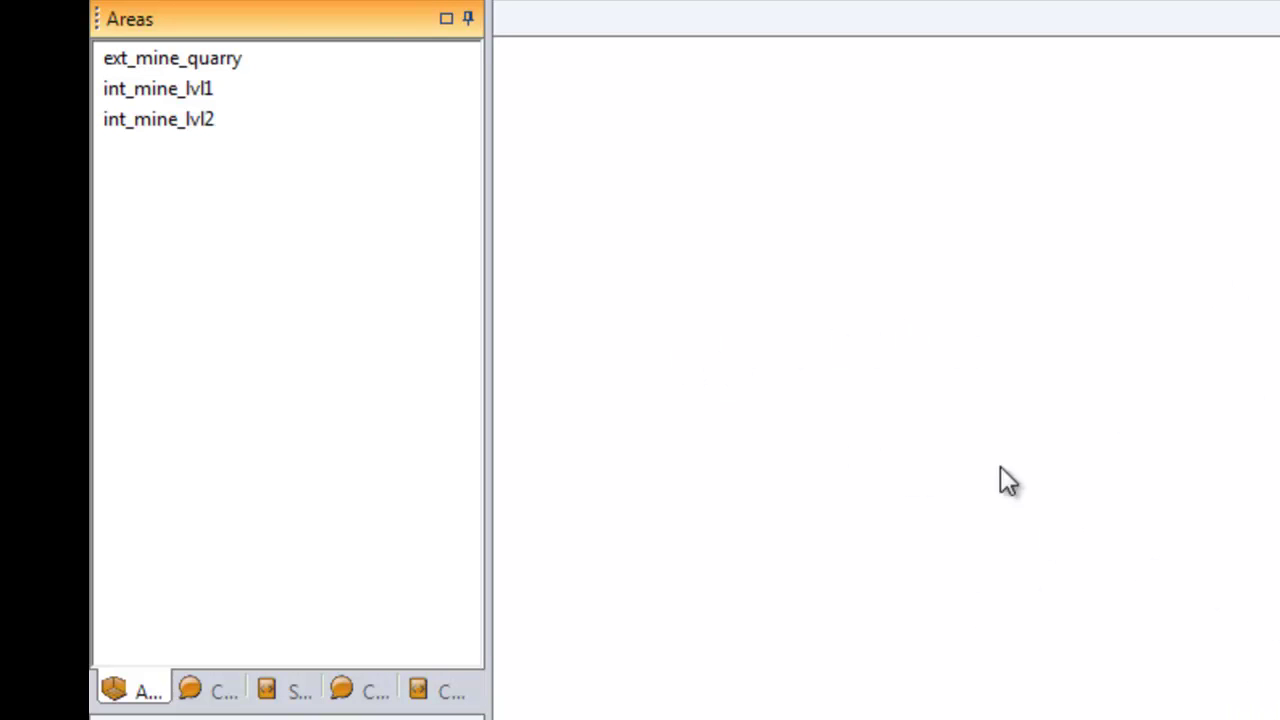
Import leg_craft.erf from the Erf folder, answering the replace-resource prompts and accepting the summary
left_click(126, 51)
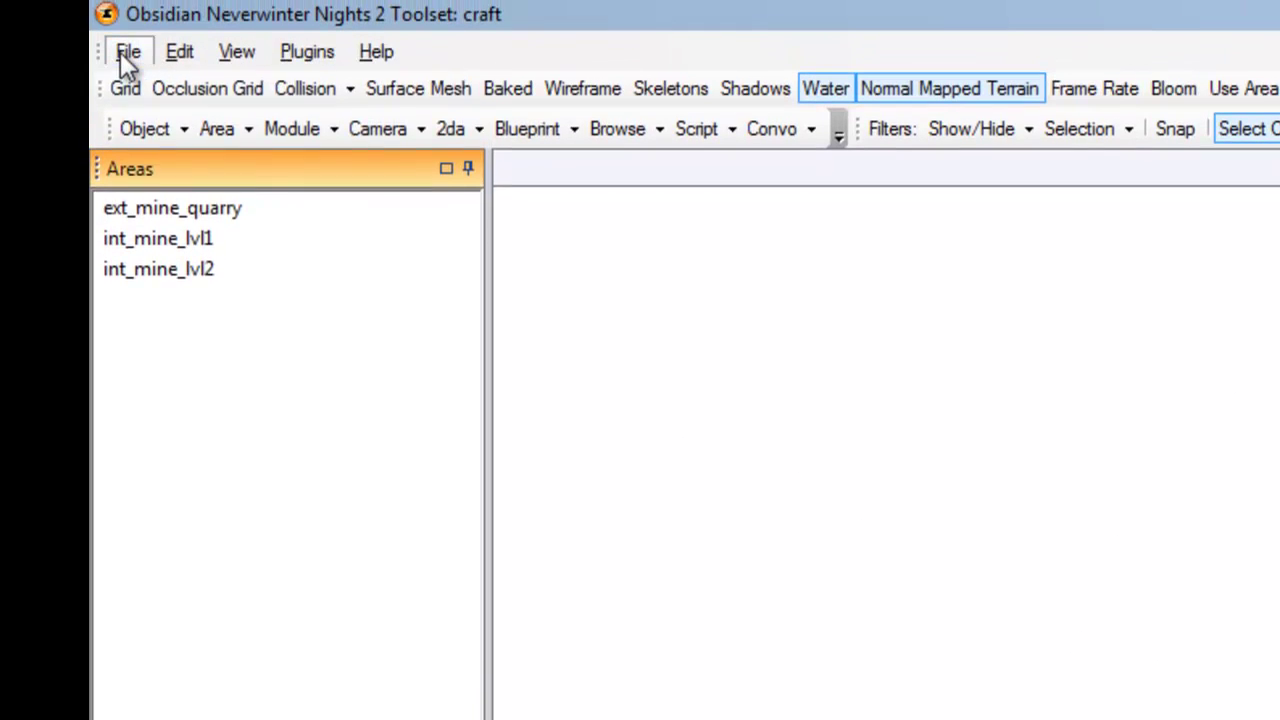
left_click(189, 507)
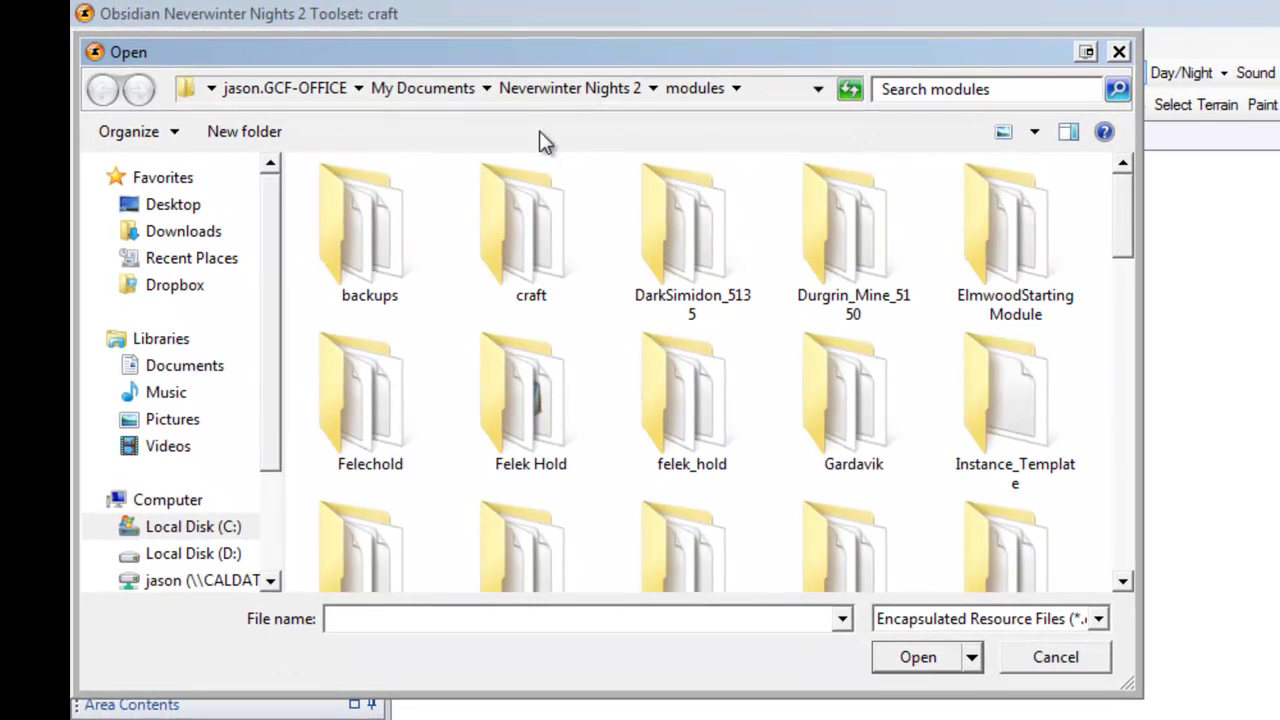
left_click(538, 88)
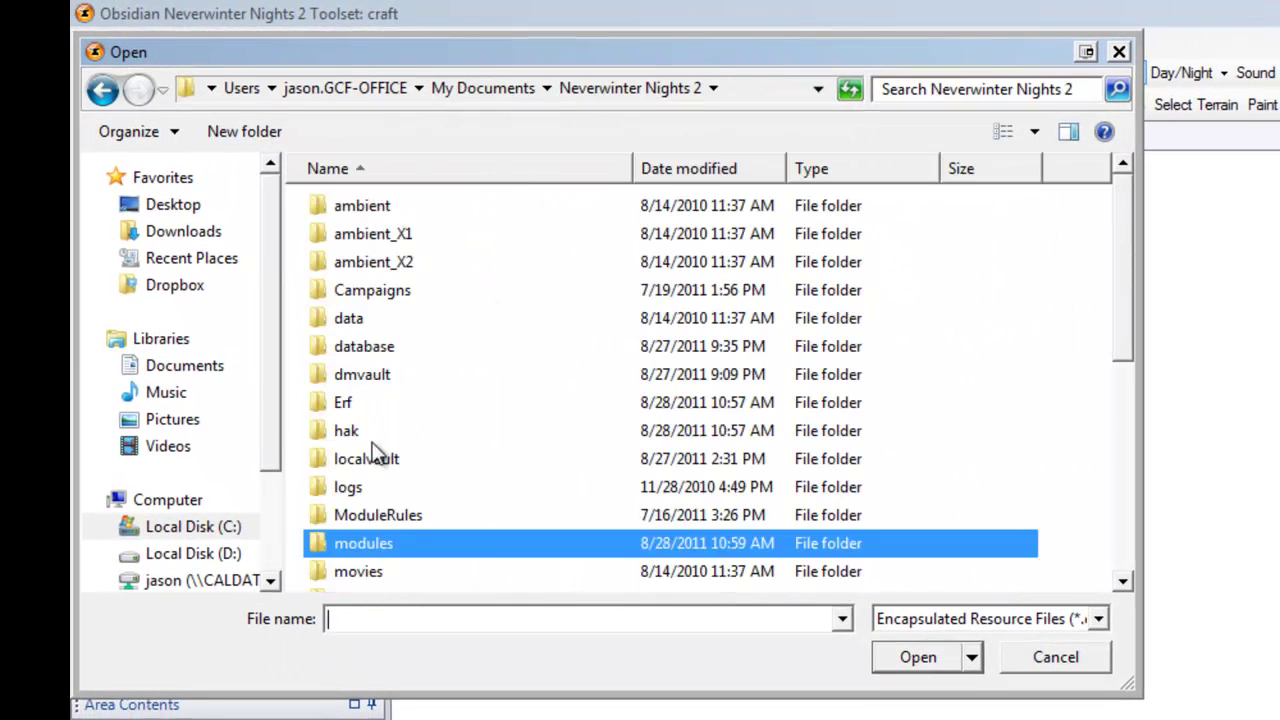
double_click(346, 405)
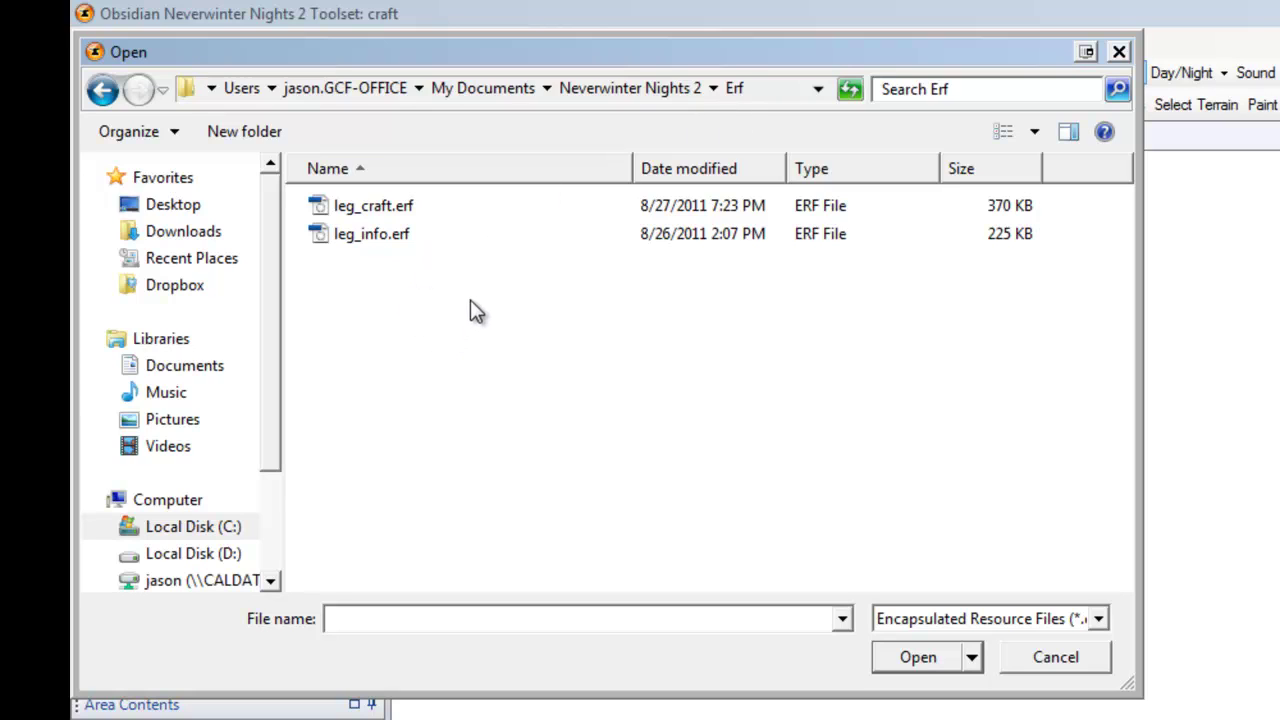
left_click(410, 204)
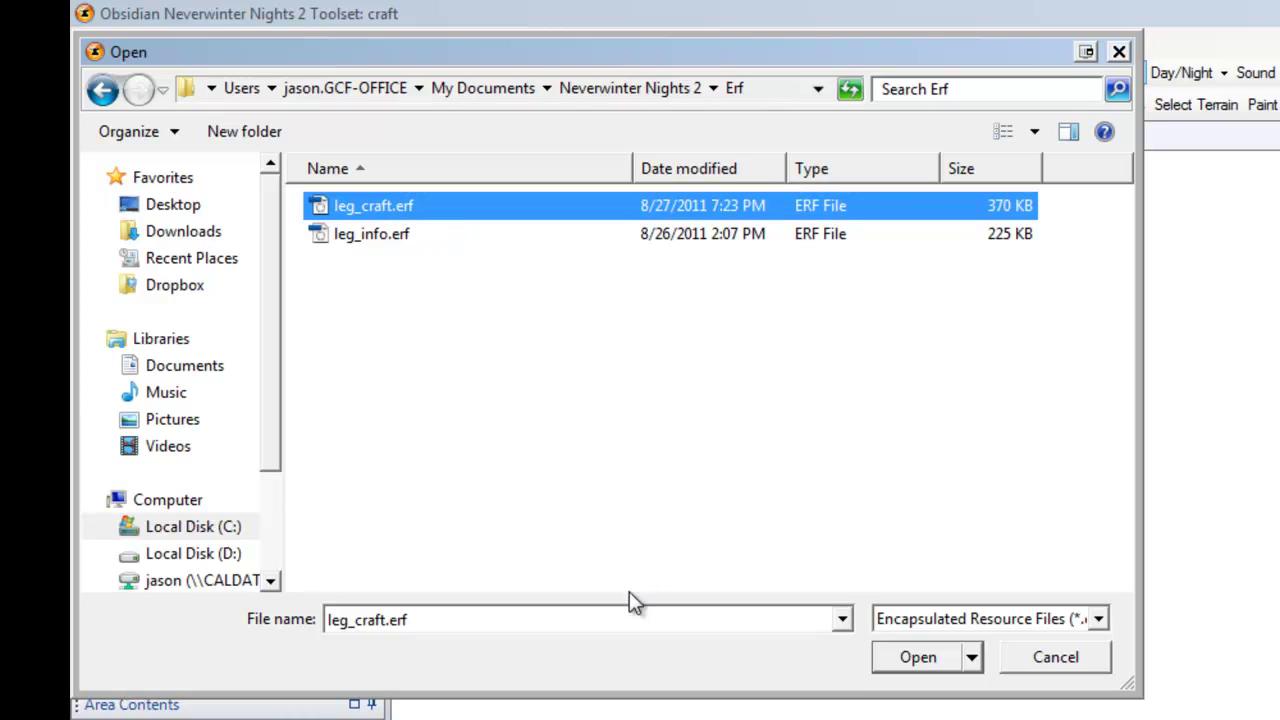
left_click(900, 675)
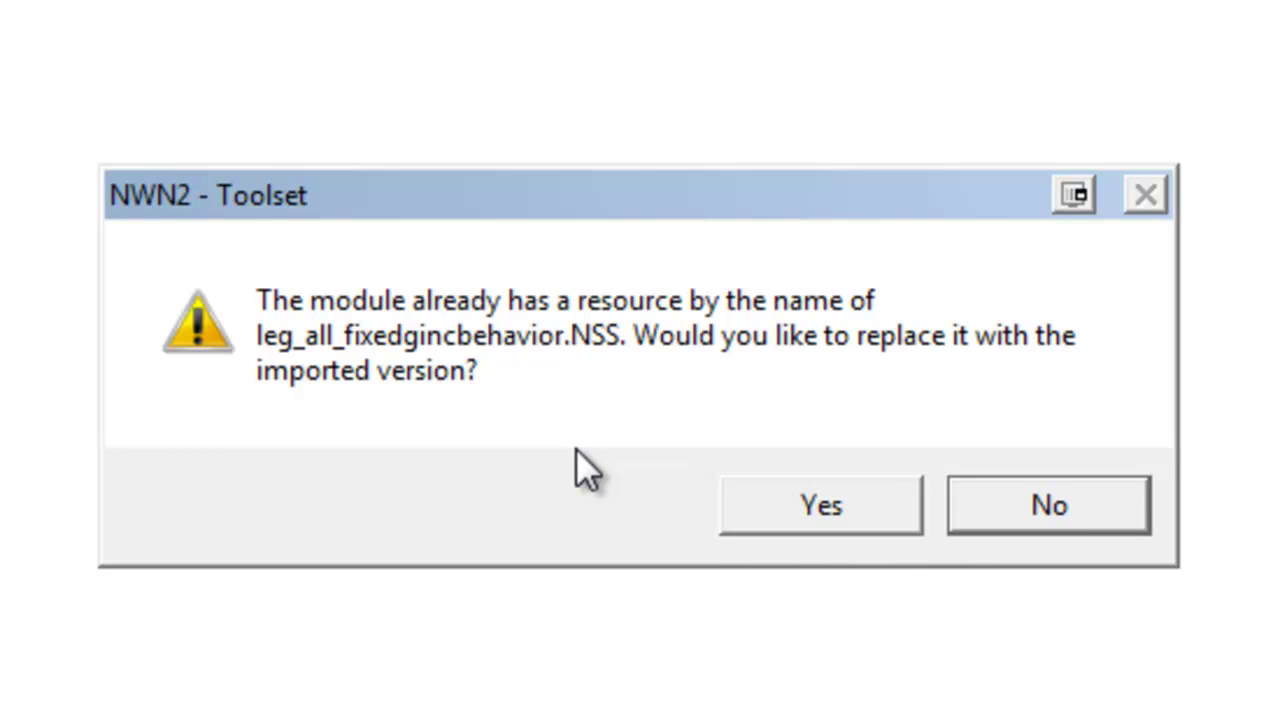
key("n")
key("n")
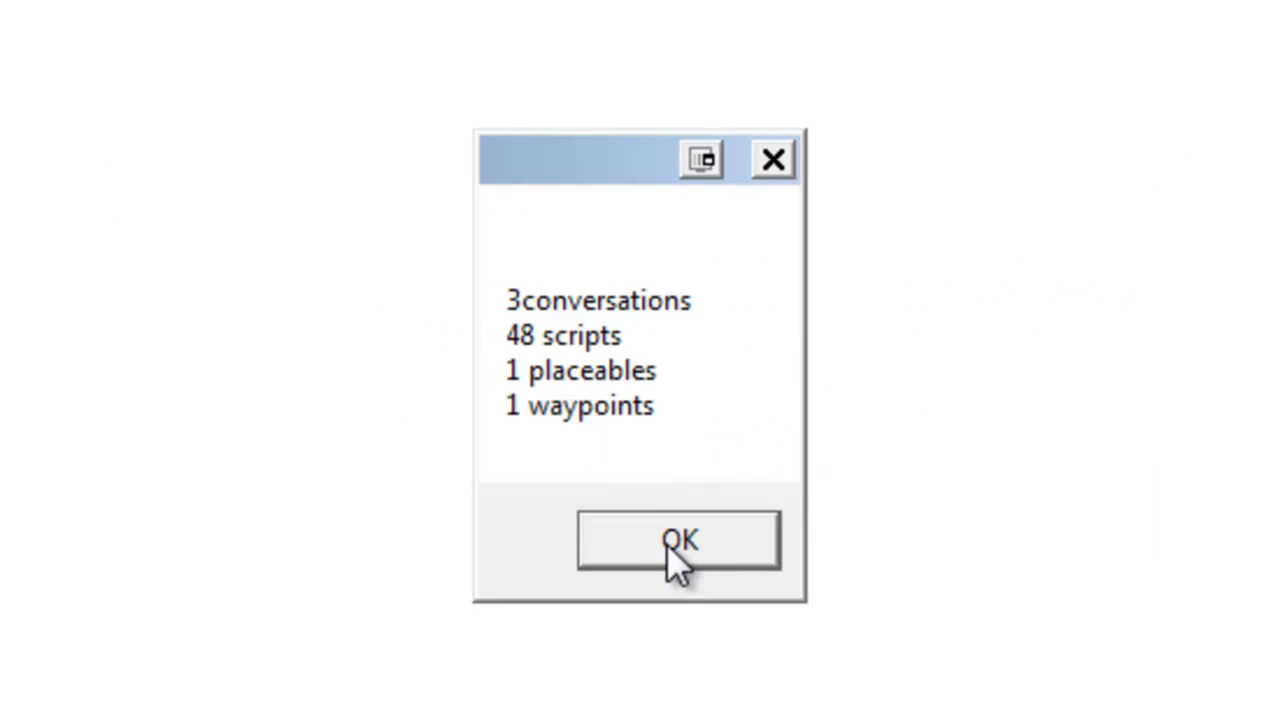
left_click(672, 542)
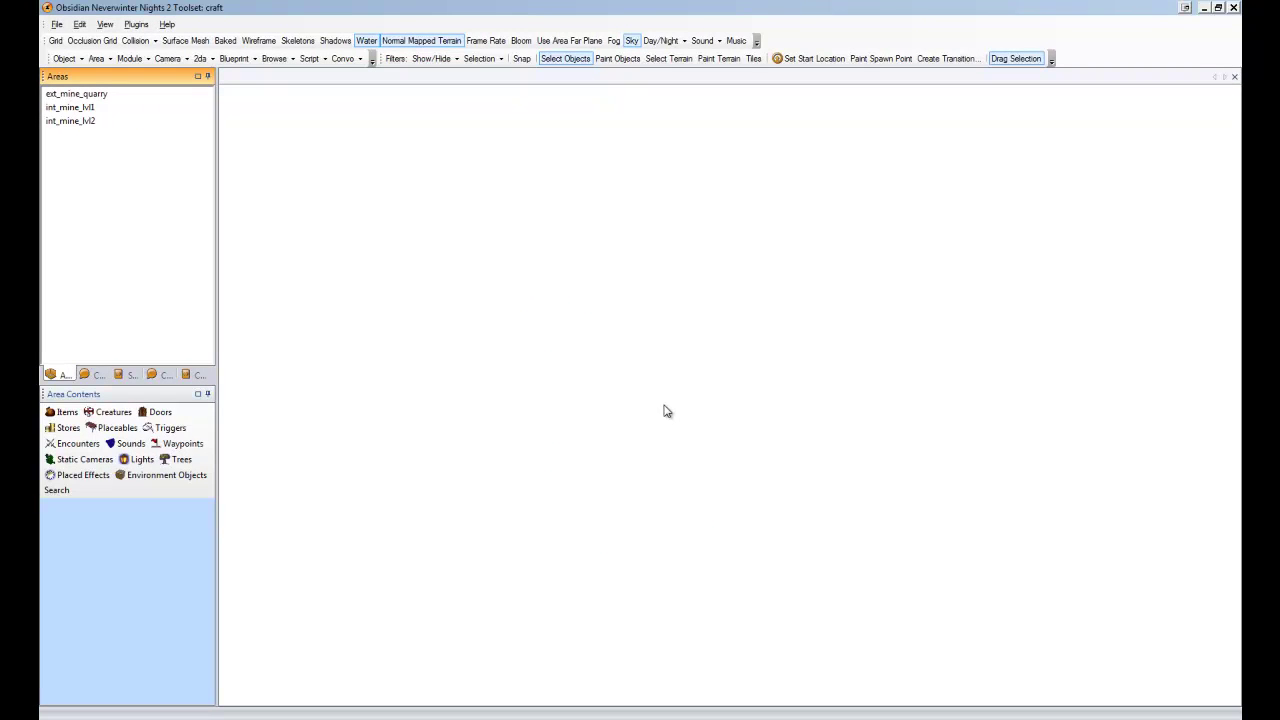
In the Legends Master Configurator, check Craft Plugin Active
left_click(140, 24)
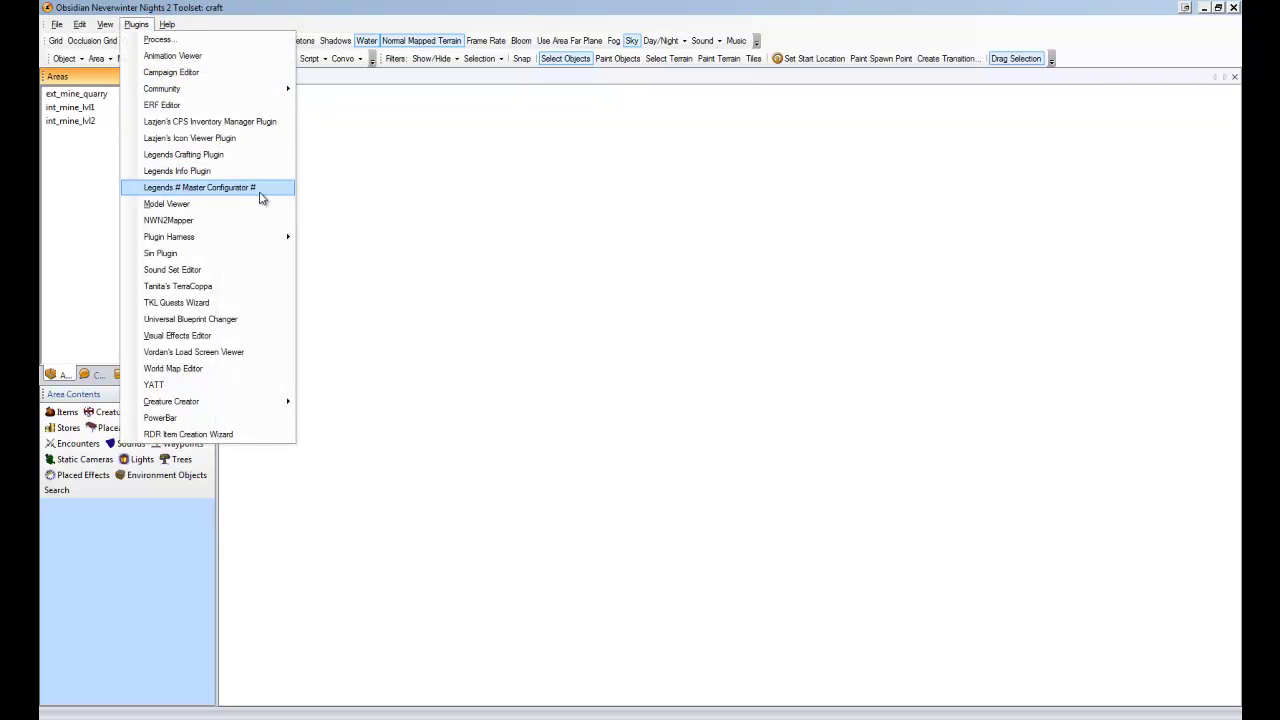
left_click(256, 192)
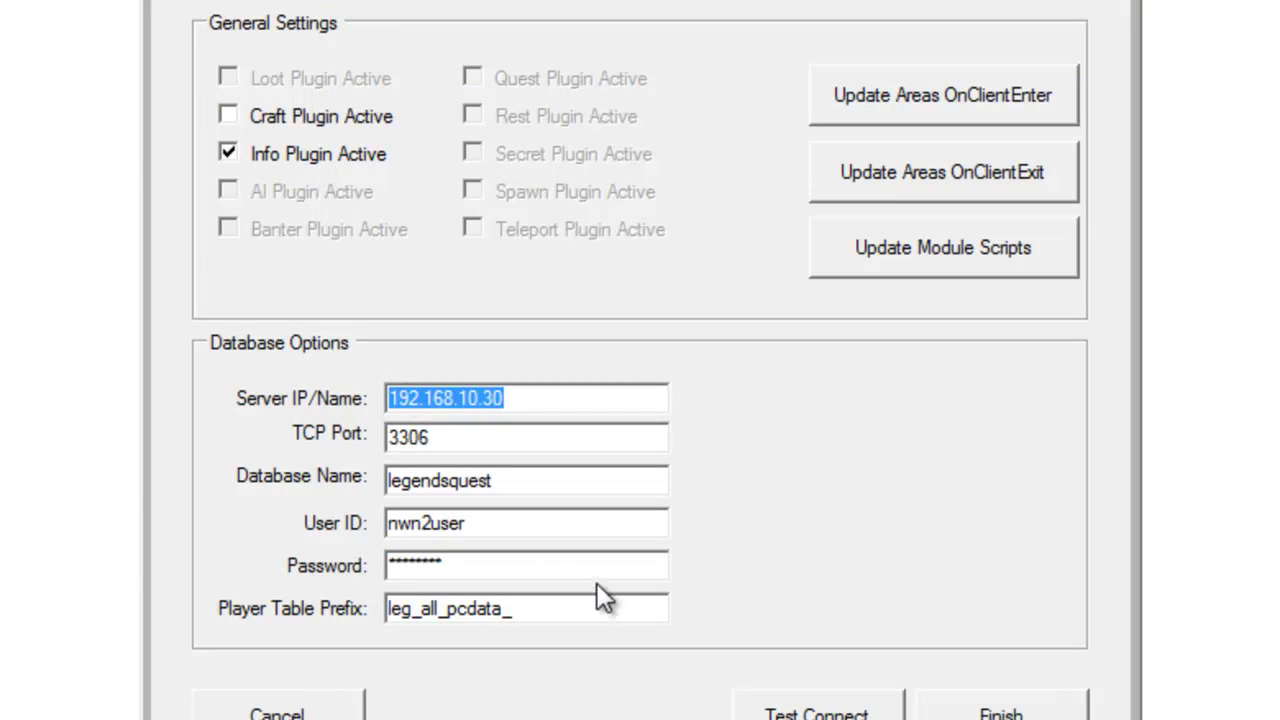
left_click(256, 124)
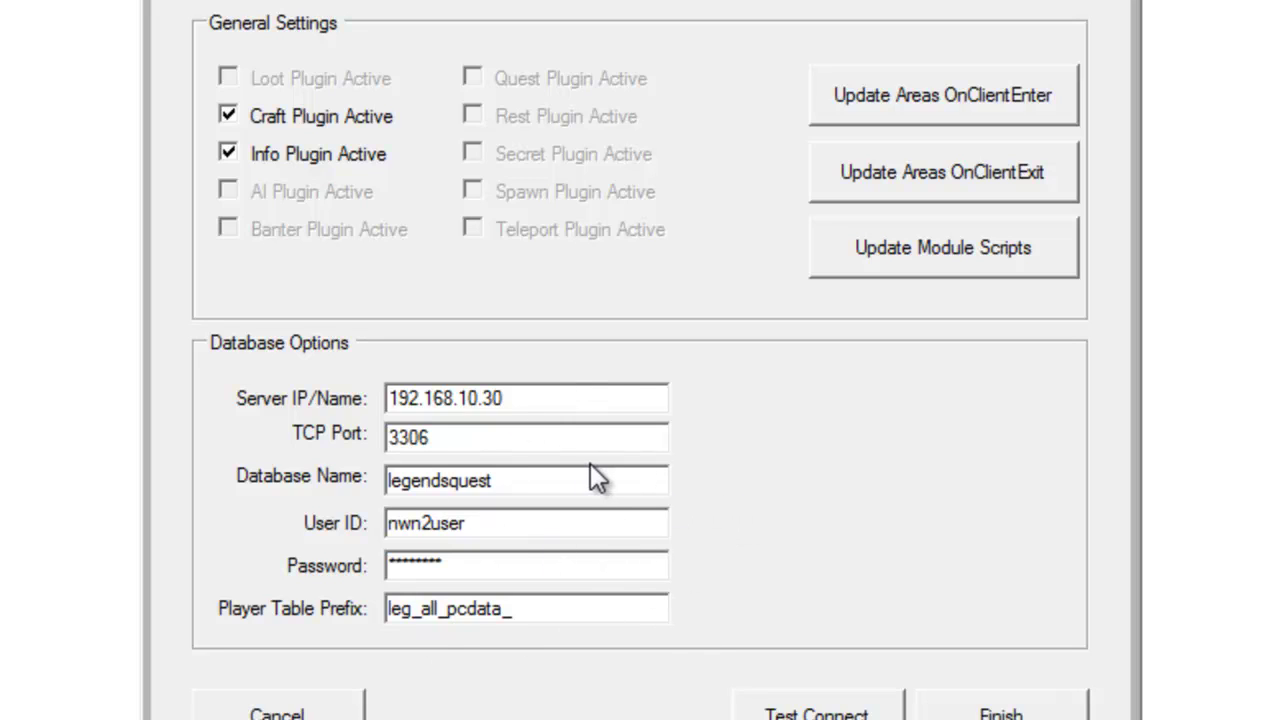
Review the server, port, database and user settings, then test the legendsquest connection successfully
left_click_drag(600, 405, 388, 399)
double_click(432, 437)
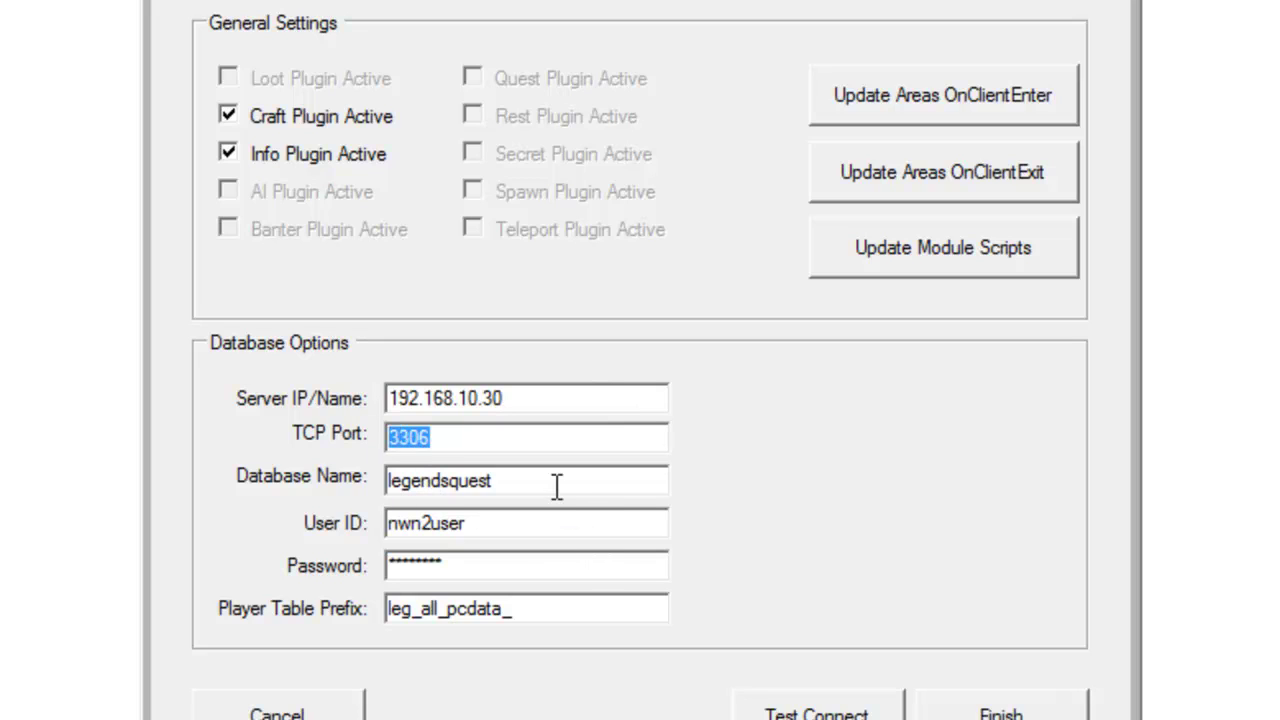
left_click_drag(554, 483, 357, 489)
left_click_drag(496, 527, 315, 533)
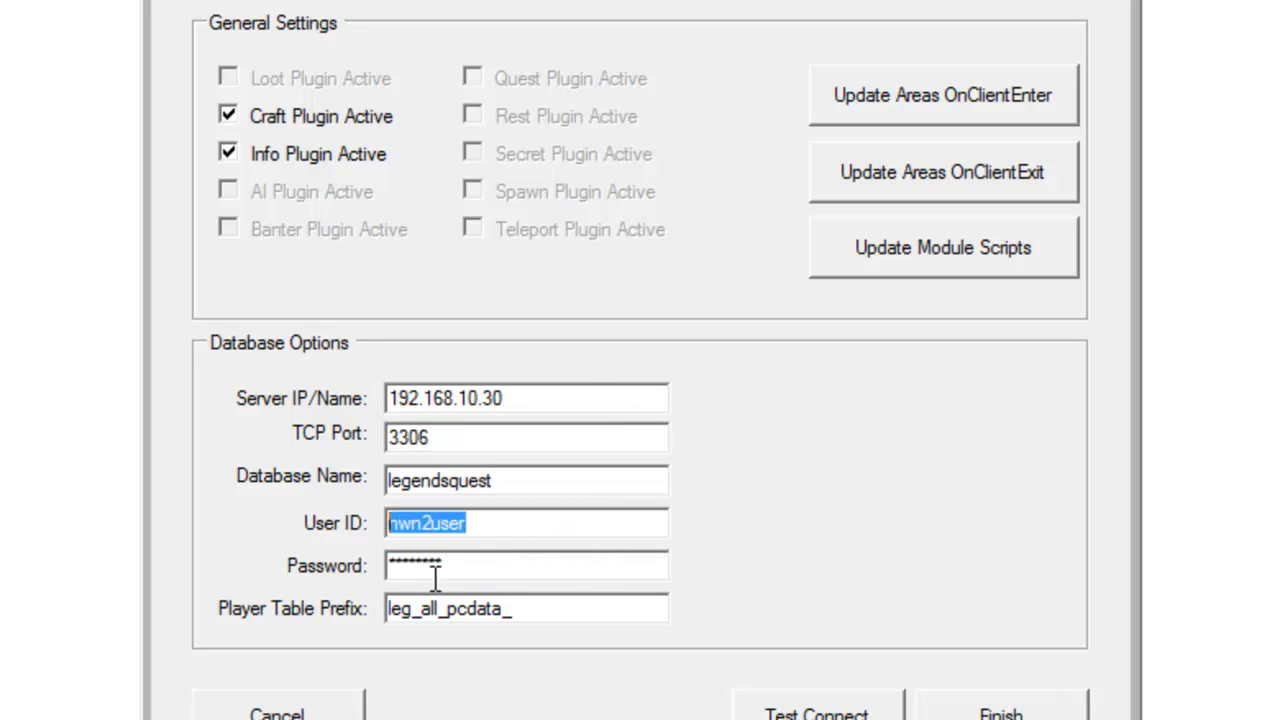
left_click_drag(443, 566, 351, 571)
left_click_drag(607, 611, 363, 566)
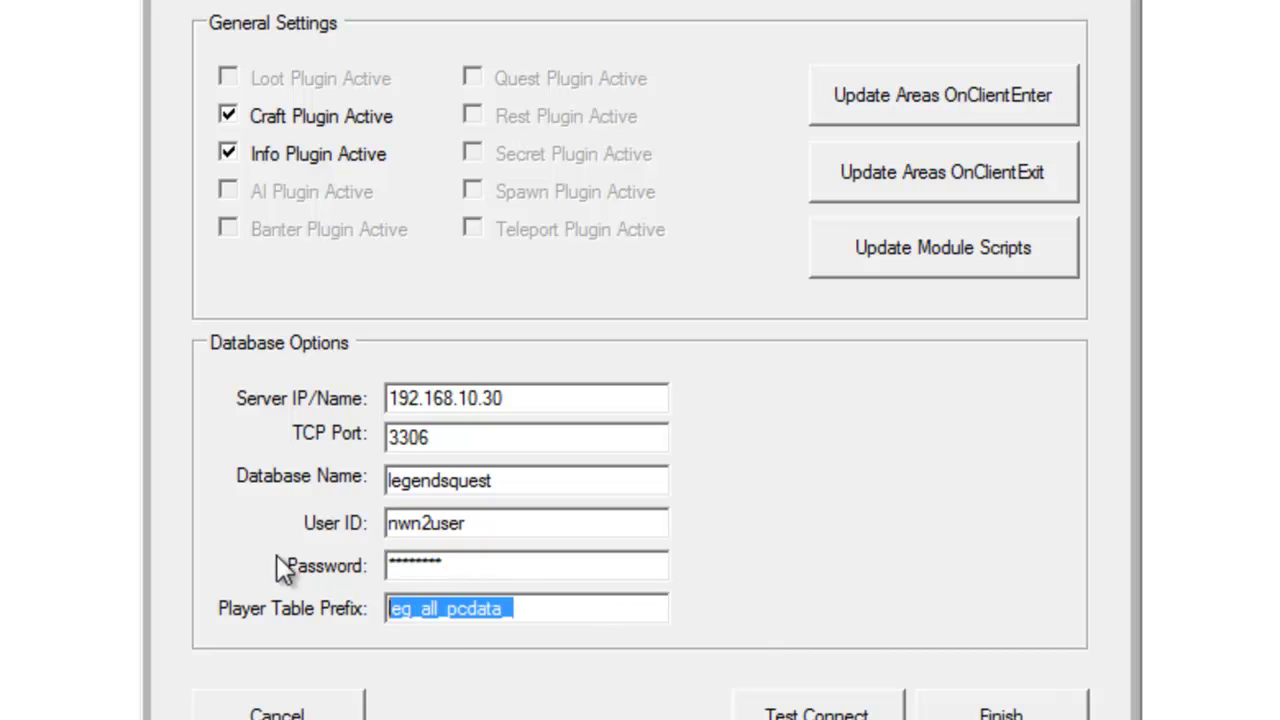
left_click(629, 612)
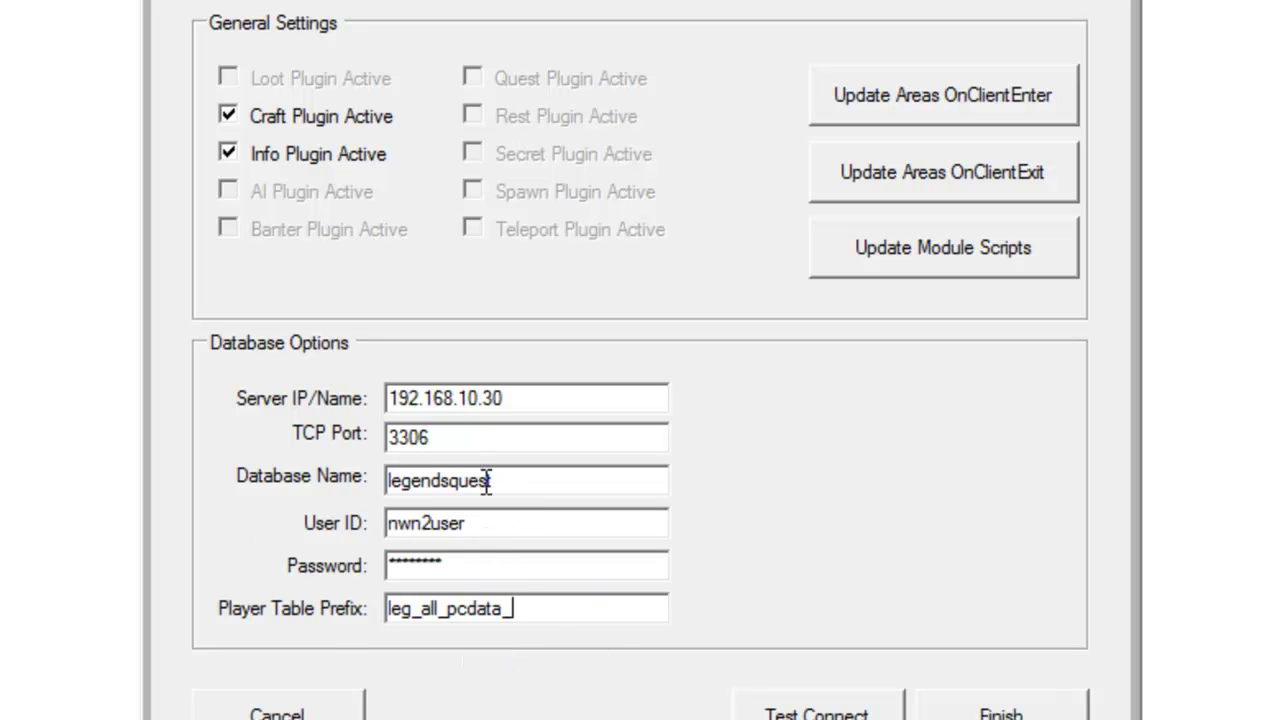
left_click(800, 700)
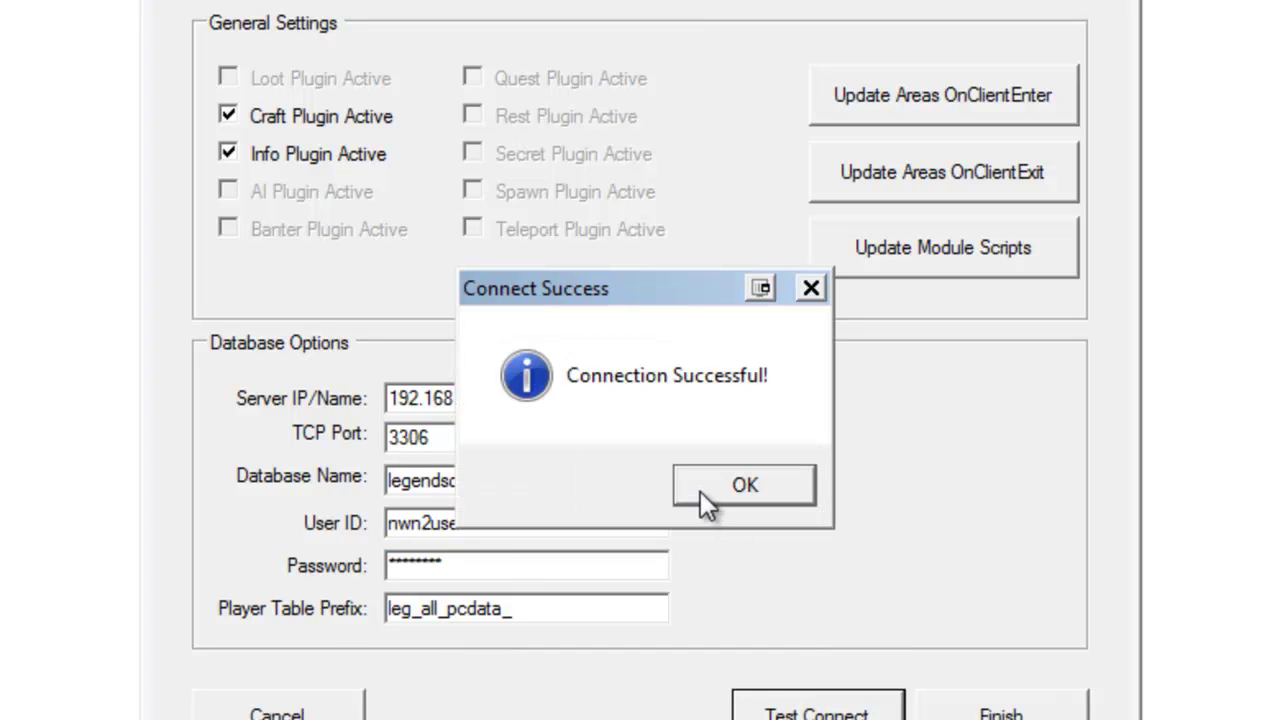
left_click(705, 497)
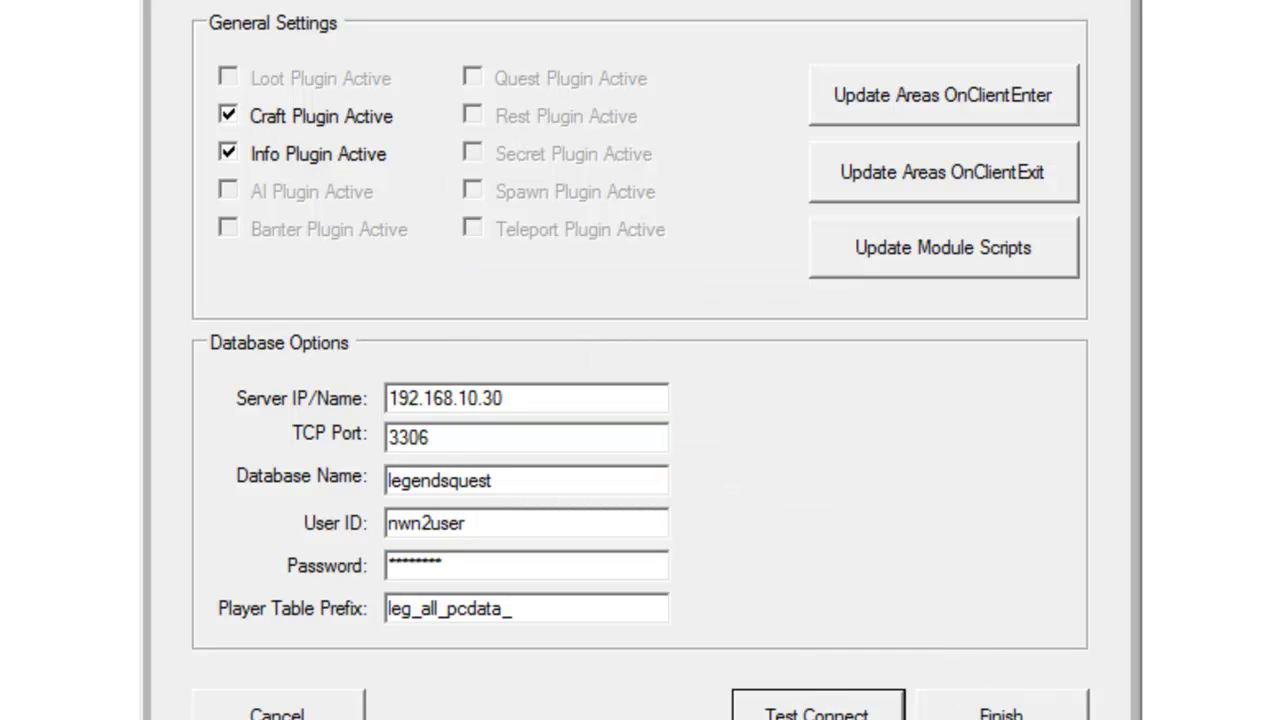
Save the configuration with Finish, then reopen the Legends Master Configurator to verify it
left_click(1001, 710)
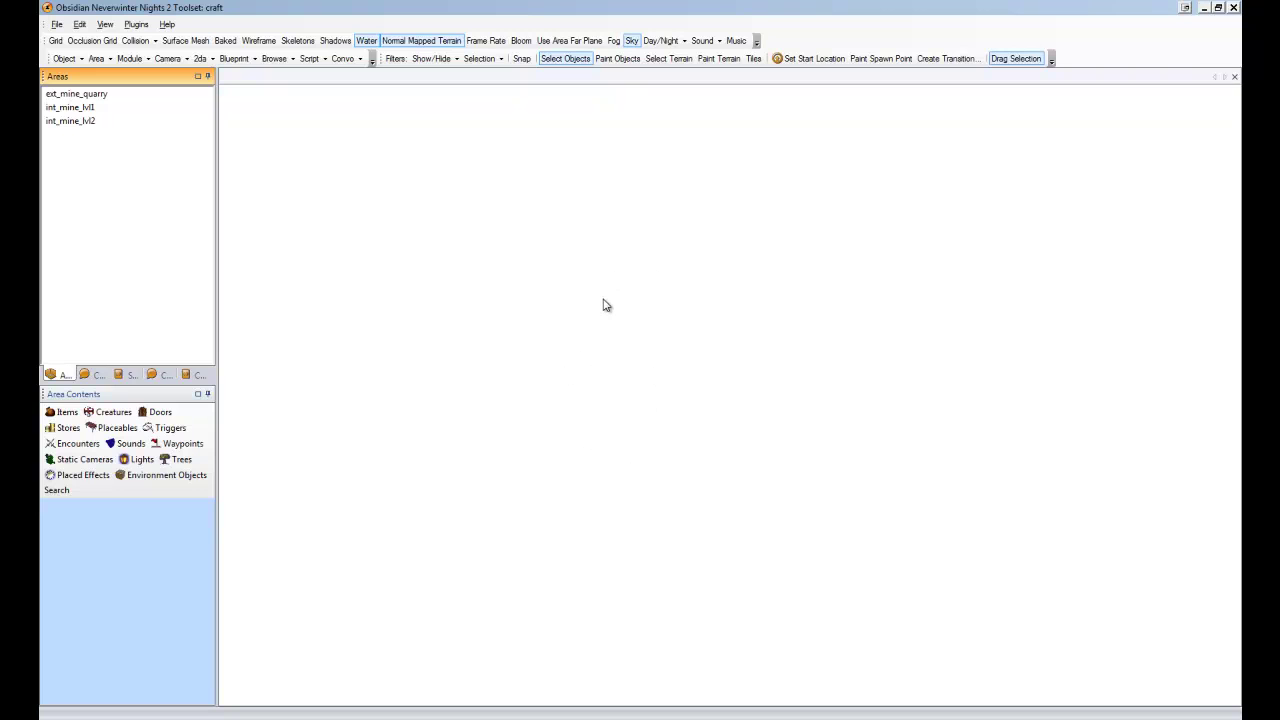
left_click(136, 24)
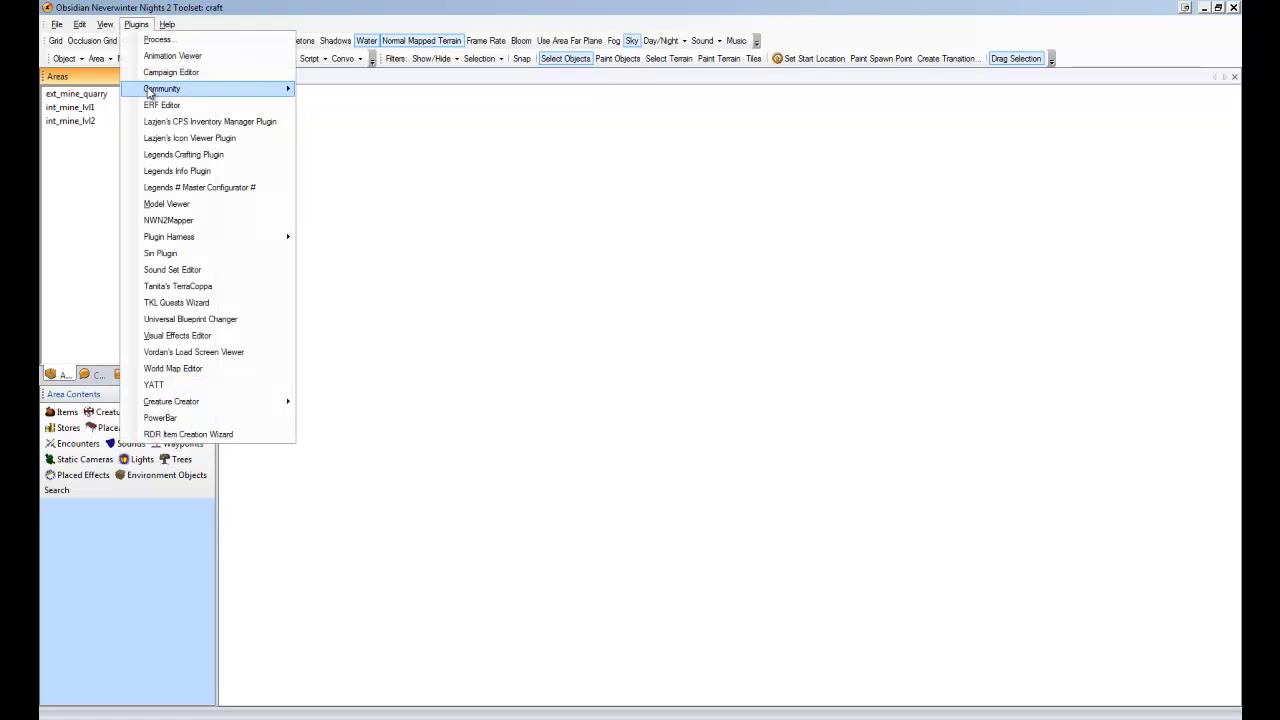
left_click(189, 190)
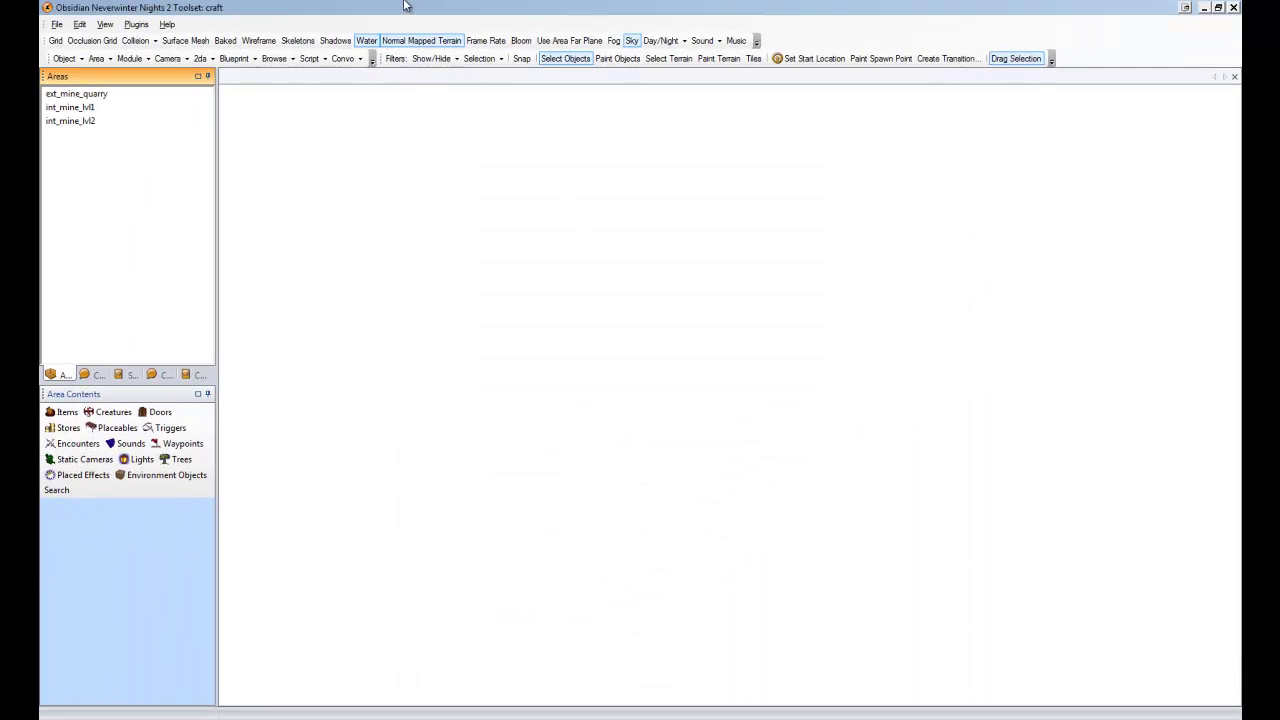
Launch the Legends Crafting Plugin v1.4 from the Plugins menu and open its File menu to reach Configure
left_click(136, 24)
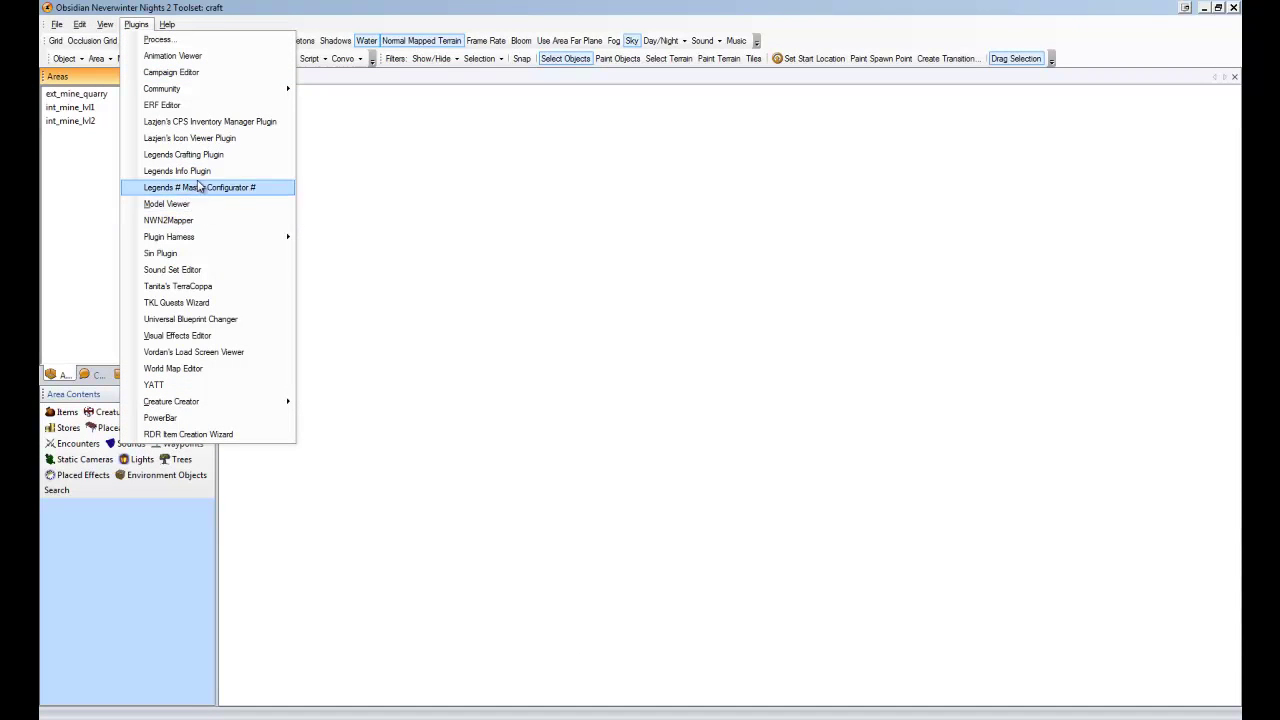
left_click(196, 158)
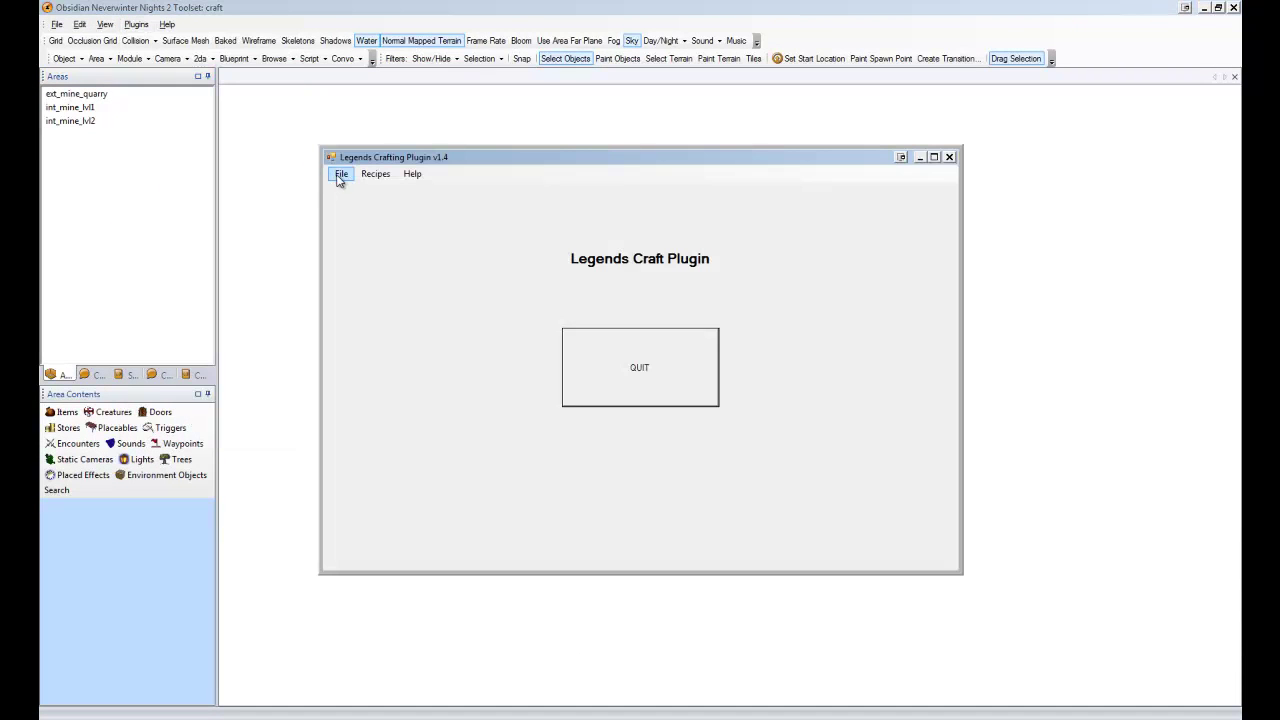
left_click(340, 174)
left_click(306, 246)
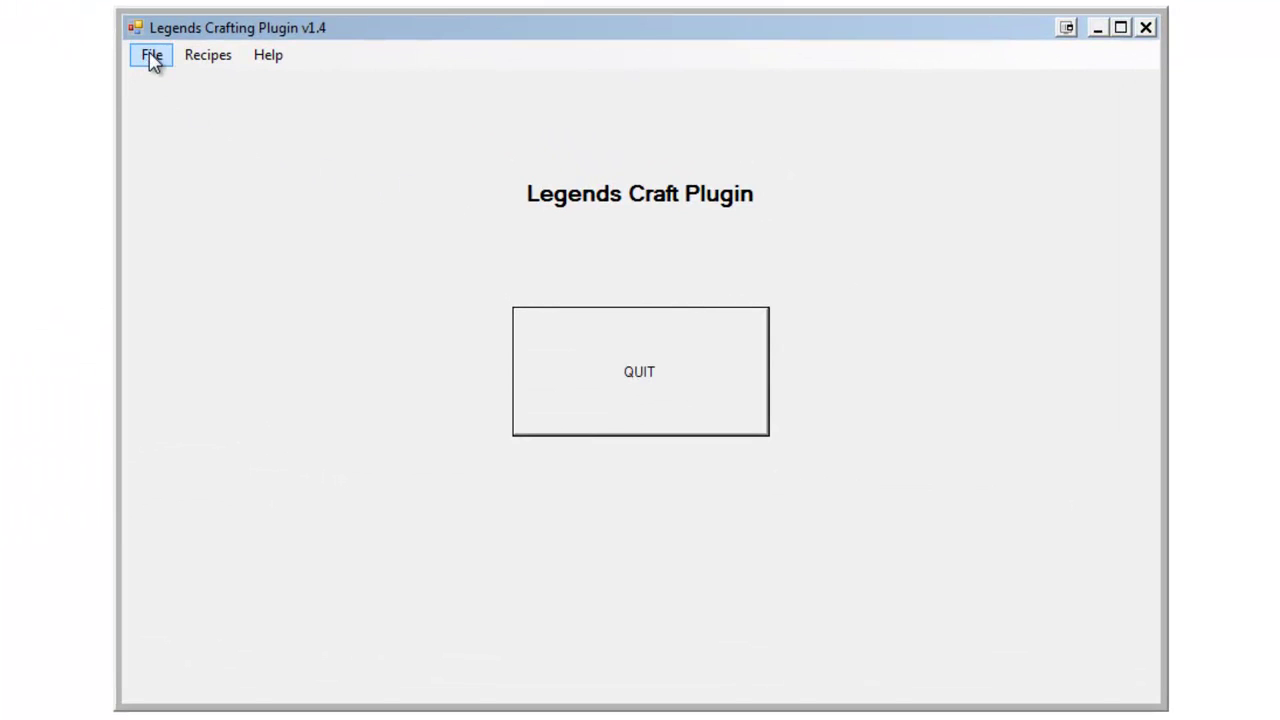
left_click(152, 58)
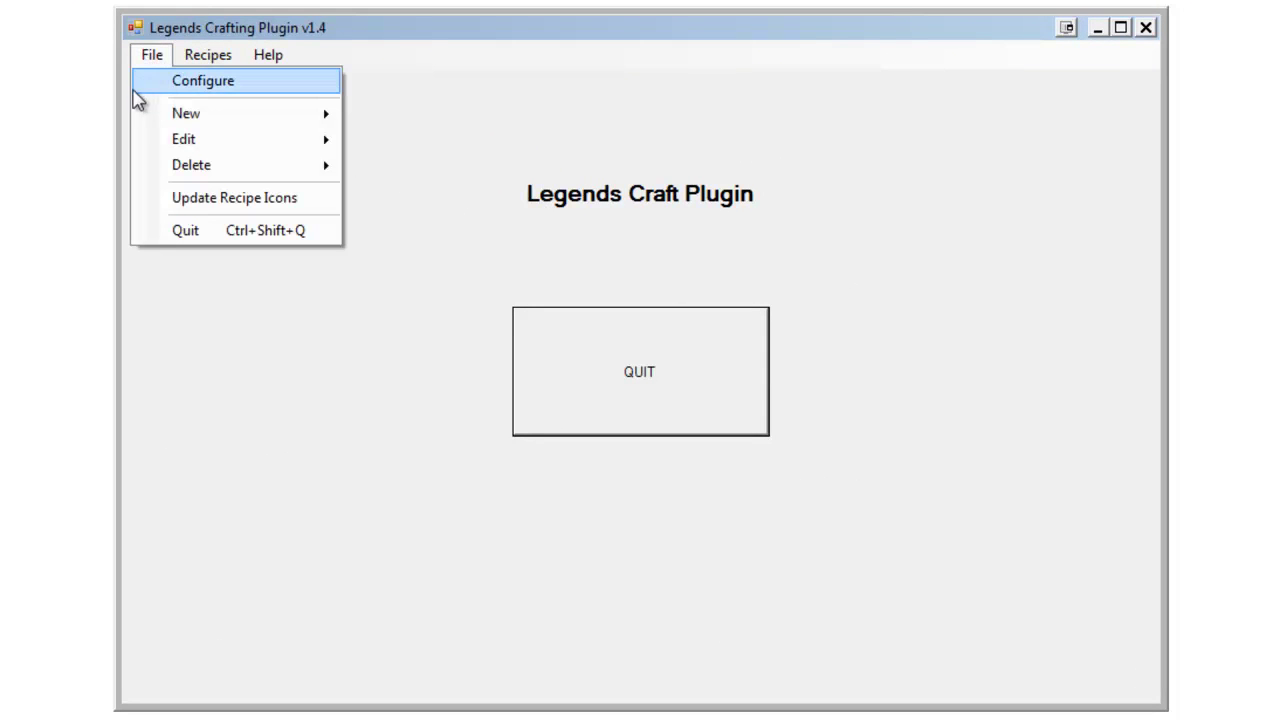
left_click(253, 88)
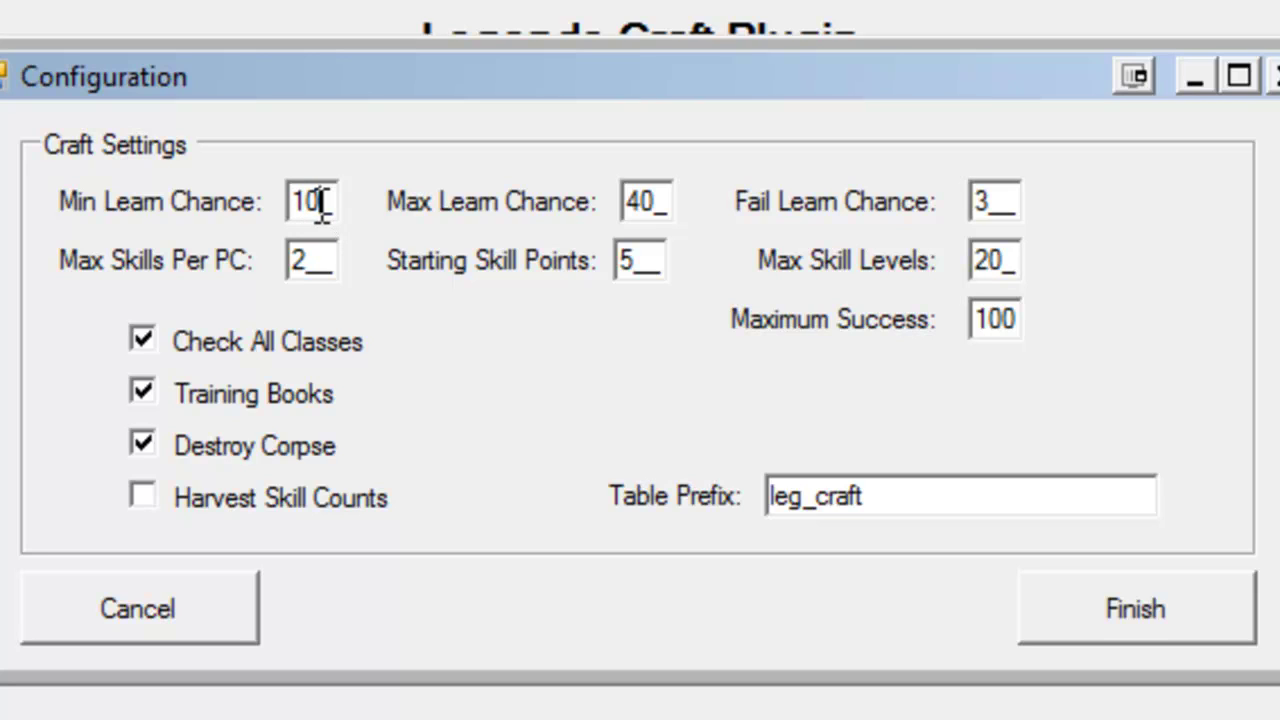
left_click_drag(314, 209, 268, 214)
left_click(314, 200)
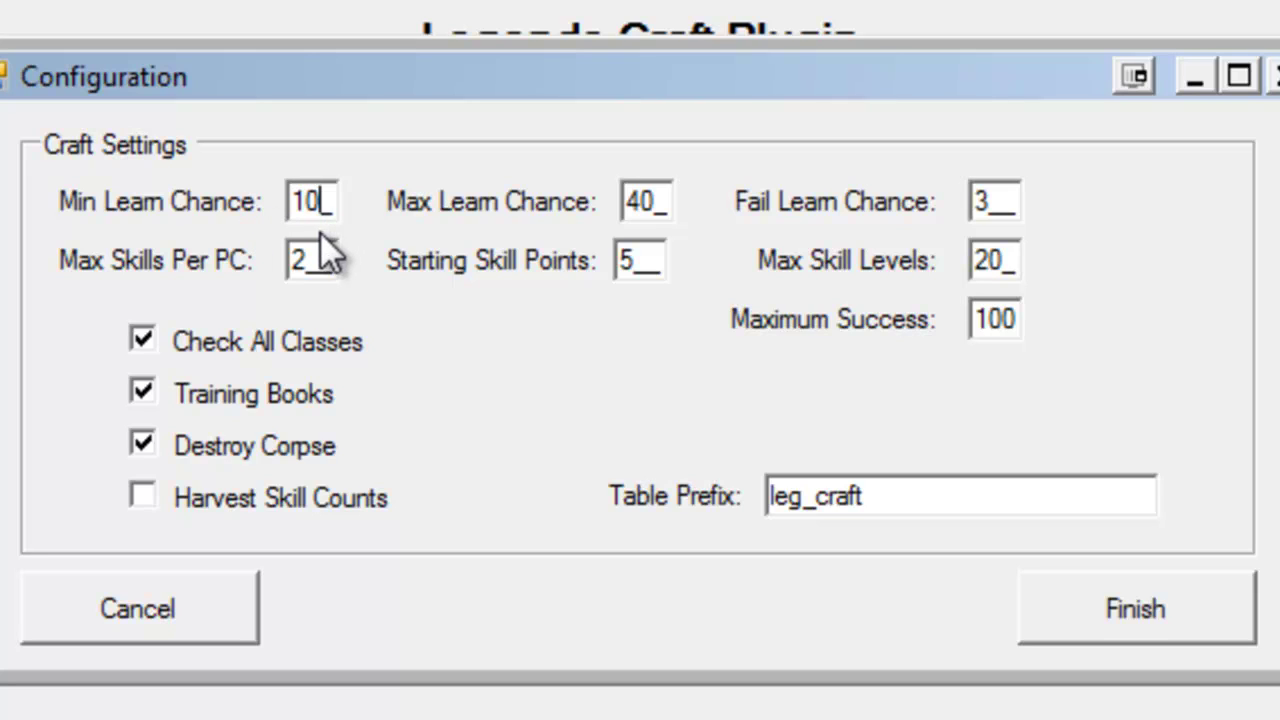